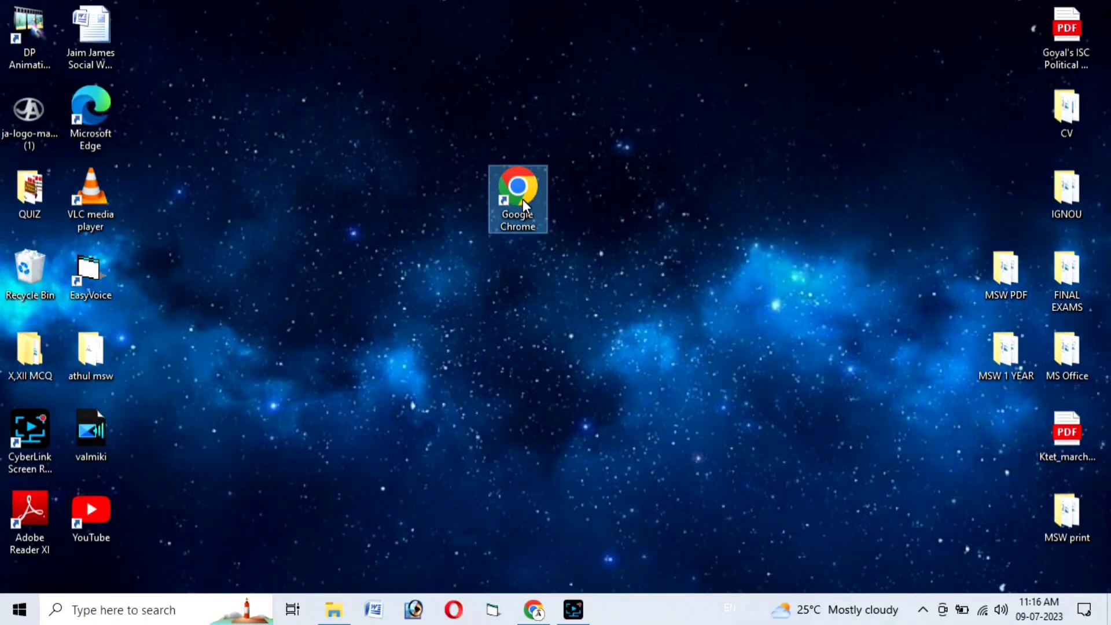
Step: Open Google Chrome and search Google for "ignou registration"
double_click(523, 199)
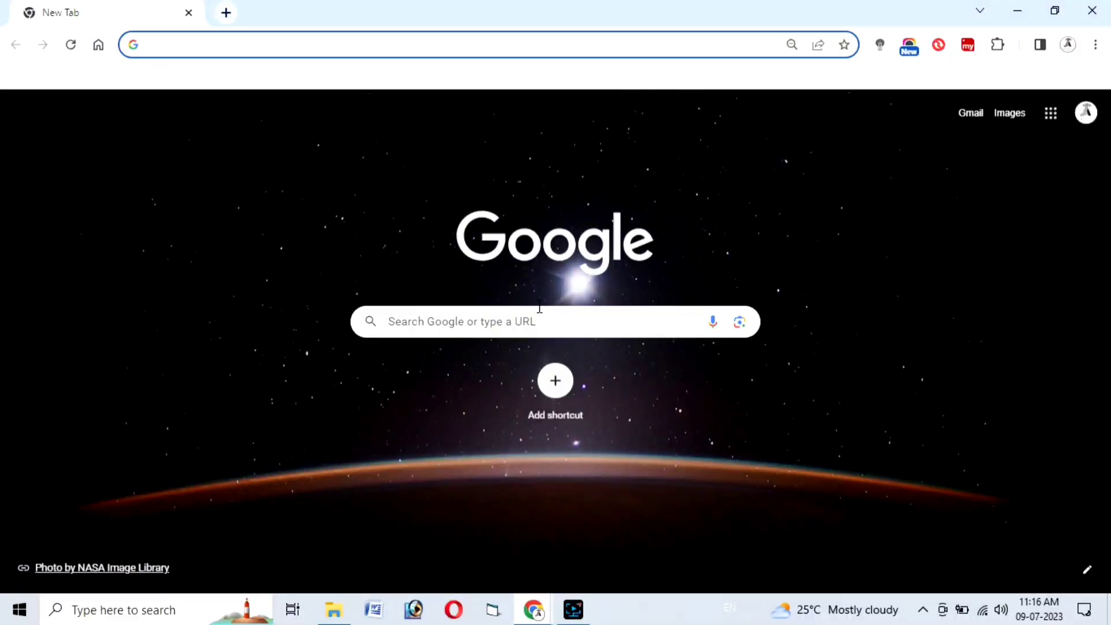
left_click(453, 328)
type("i")
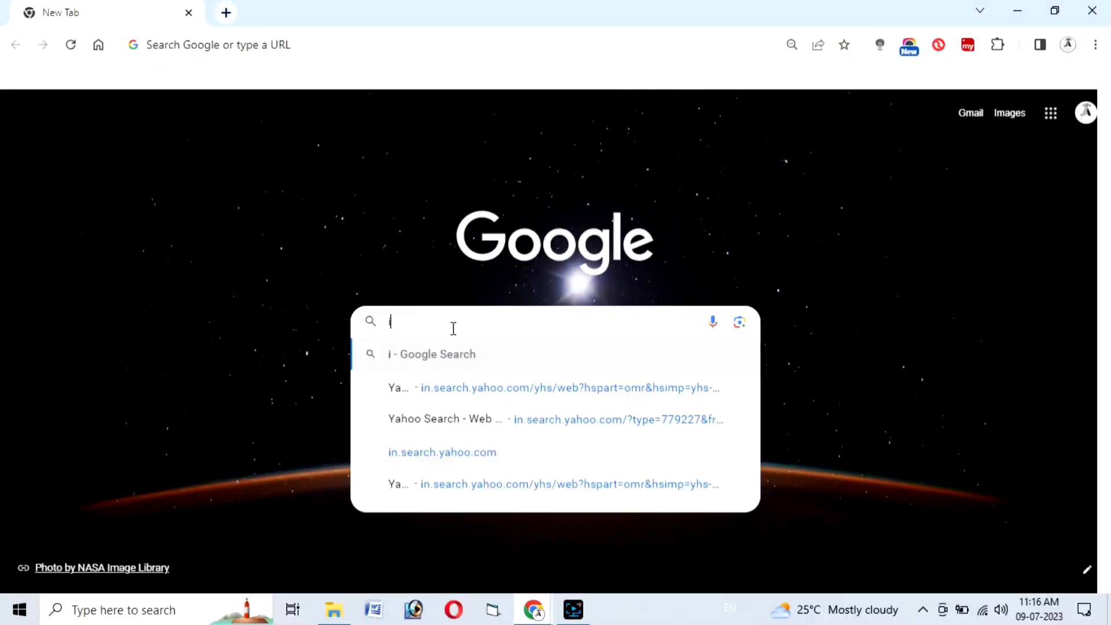
type("gnou reg")
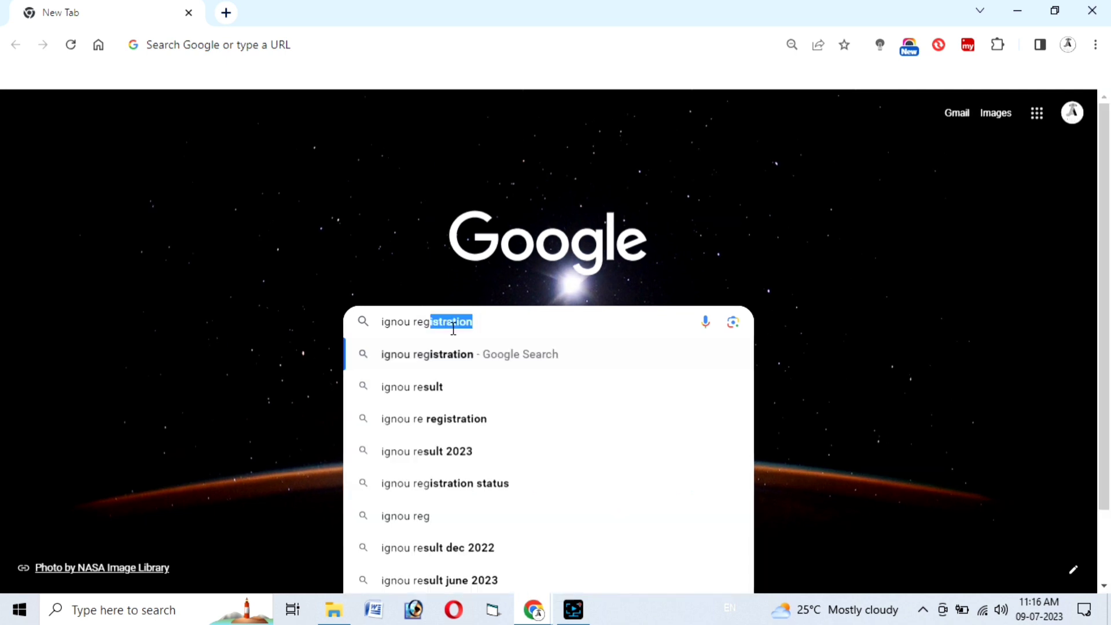
type("istr")
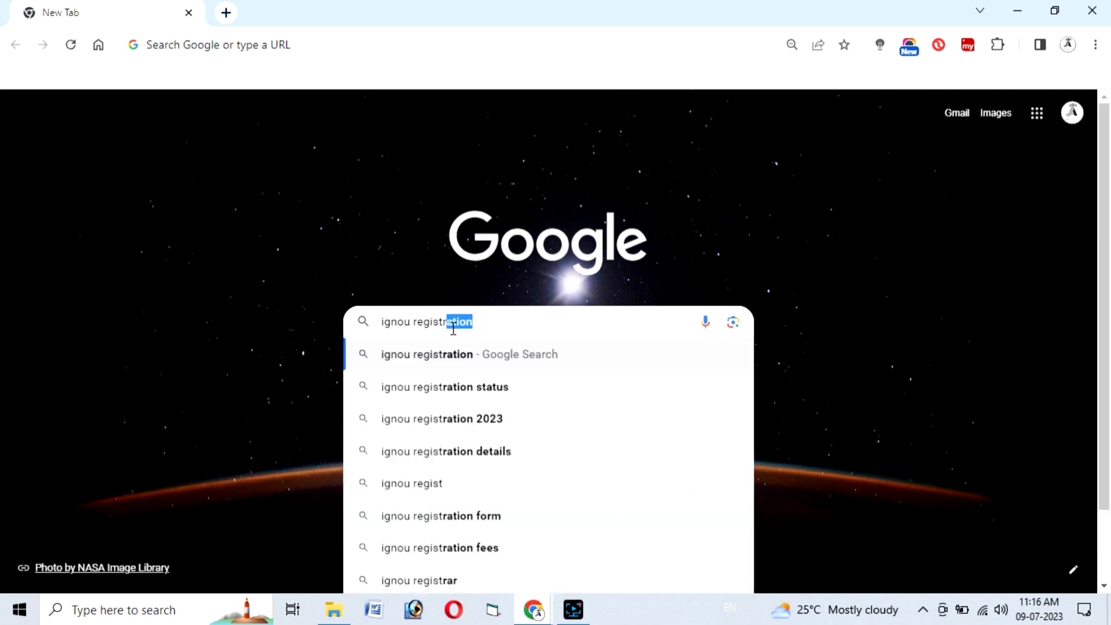
key("Return")
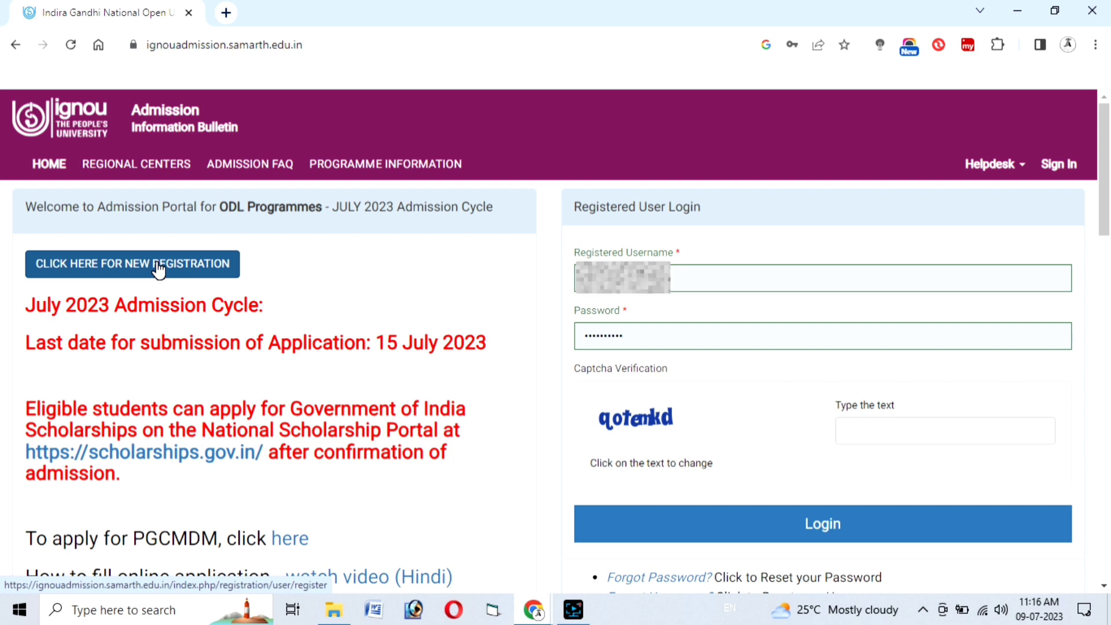
Step: Open the new student registration form on the IGNOU admission portal and review its fields down to the captcha
left_click(159, 268)
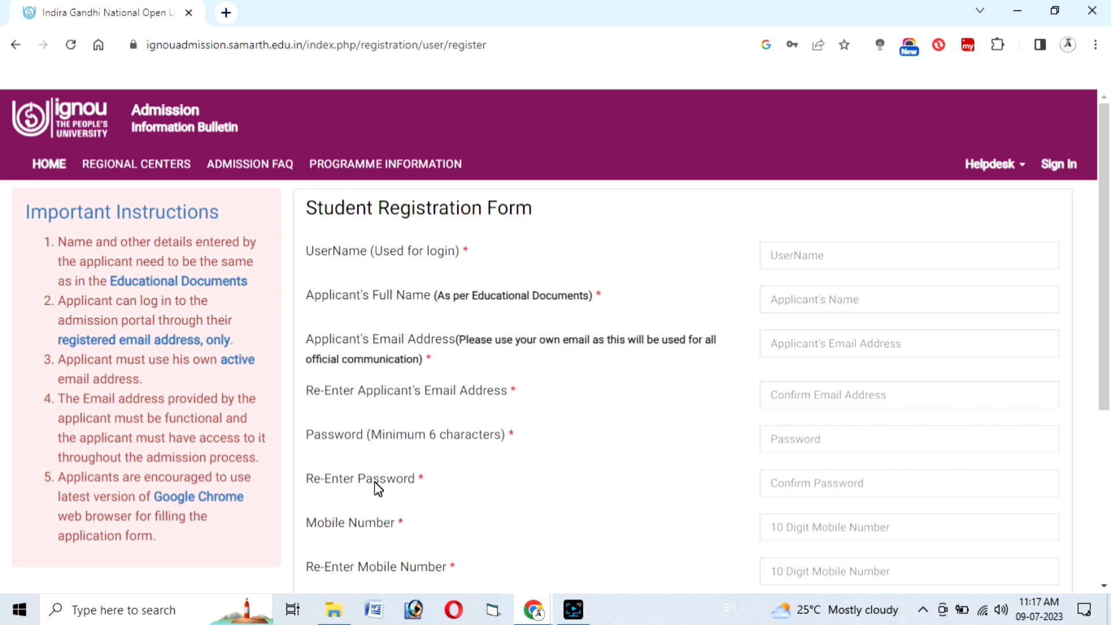
scroll(375, 484, "down", 3)
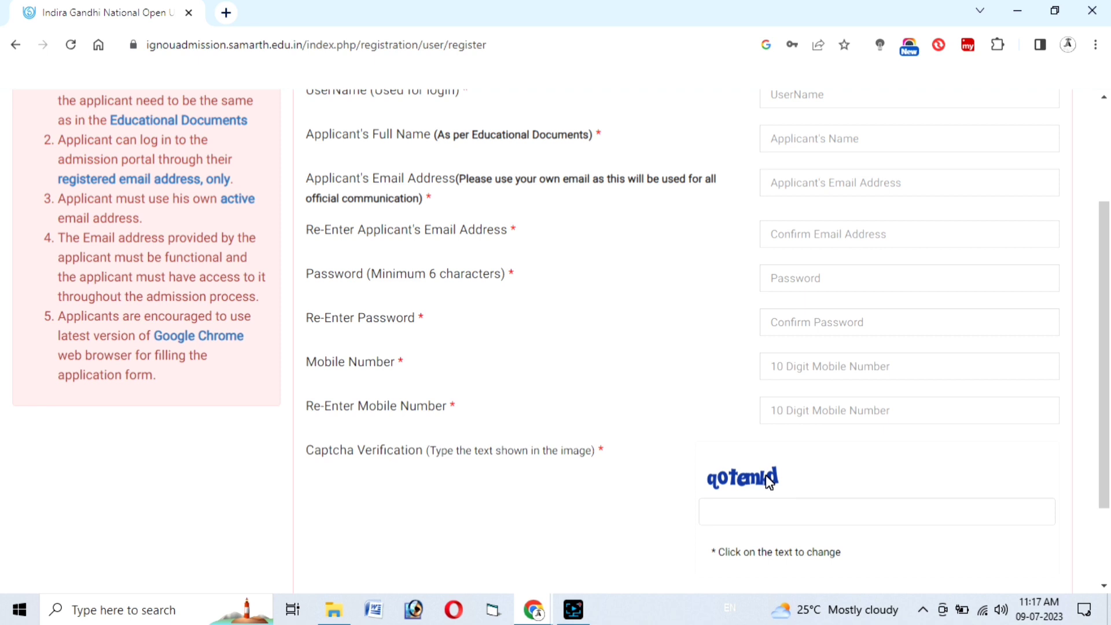
scroll(770, 484, "down", 1)
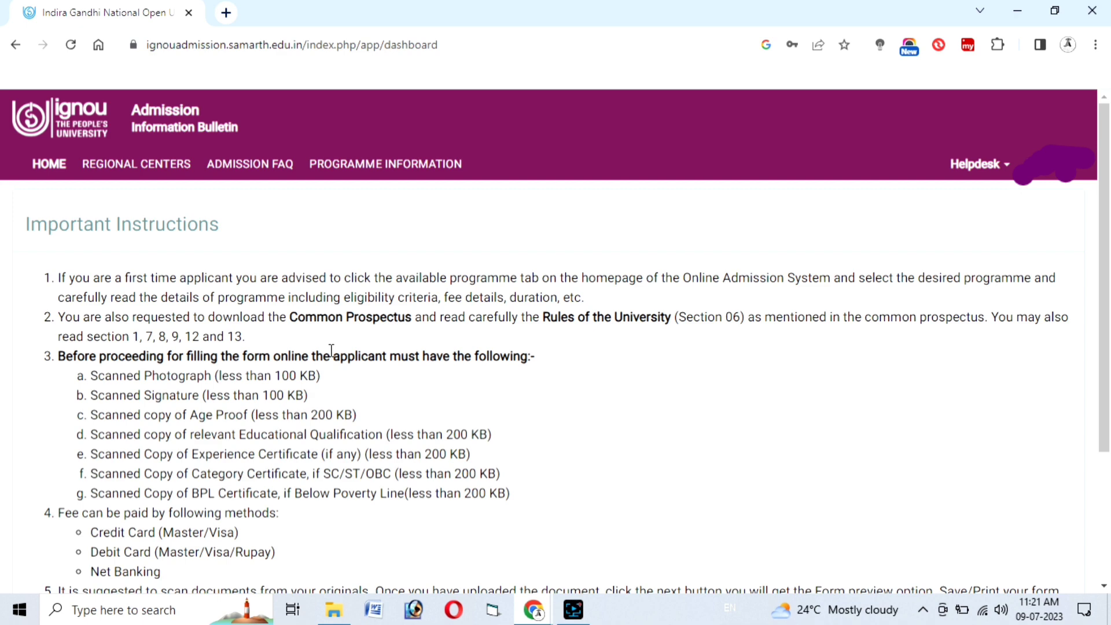
Step: Read the application's important instructions and examine the options offered in the Personal Details form, including guardian relation
scroll(332, 352, "down", 3)
triple_click(536, 197)
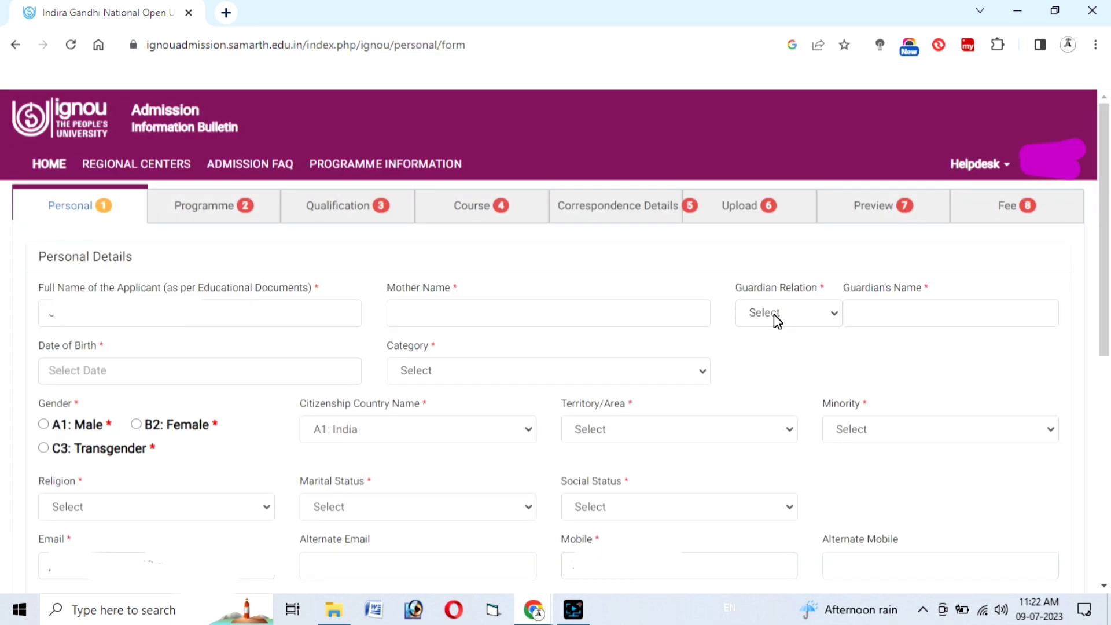
left_click(775, 319)
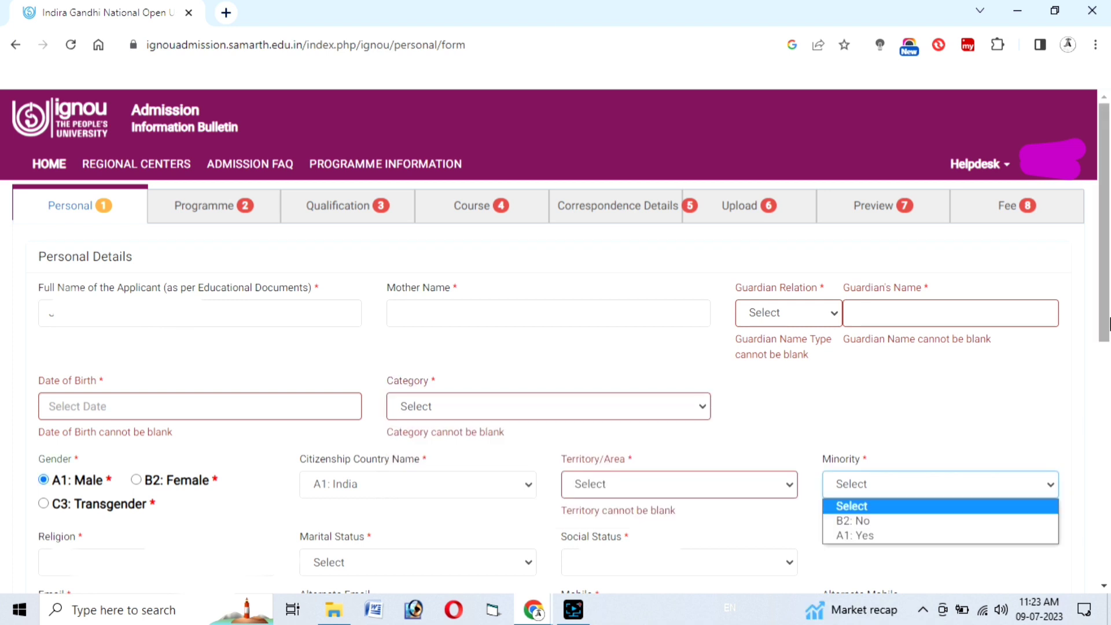
scroll(1109, 324, "down", 3)
left_click(106, 383)
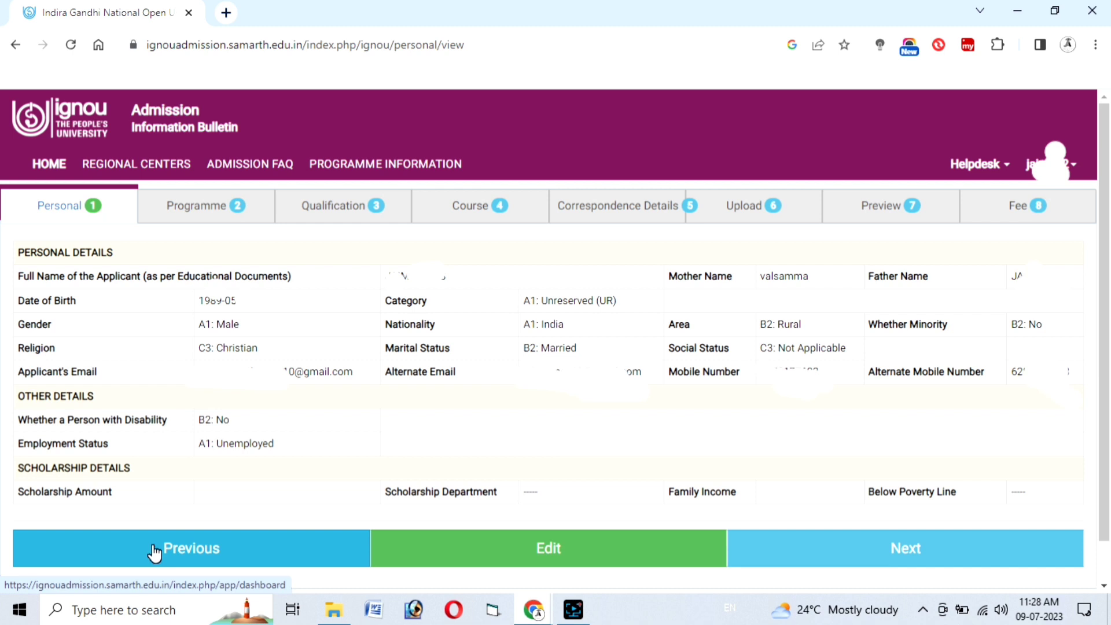
Step: Reopen the completed personal details for editing to check them, and return to the application status dashboard
left_click(514, 548)
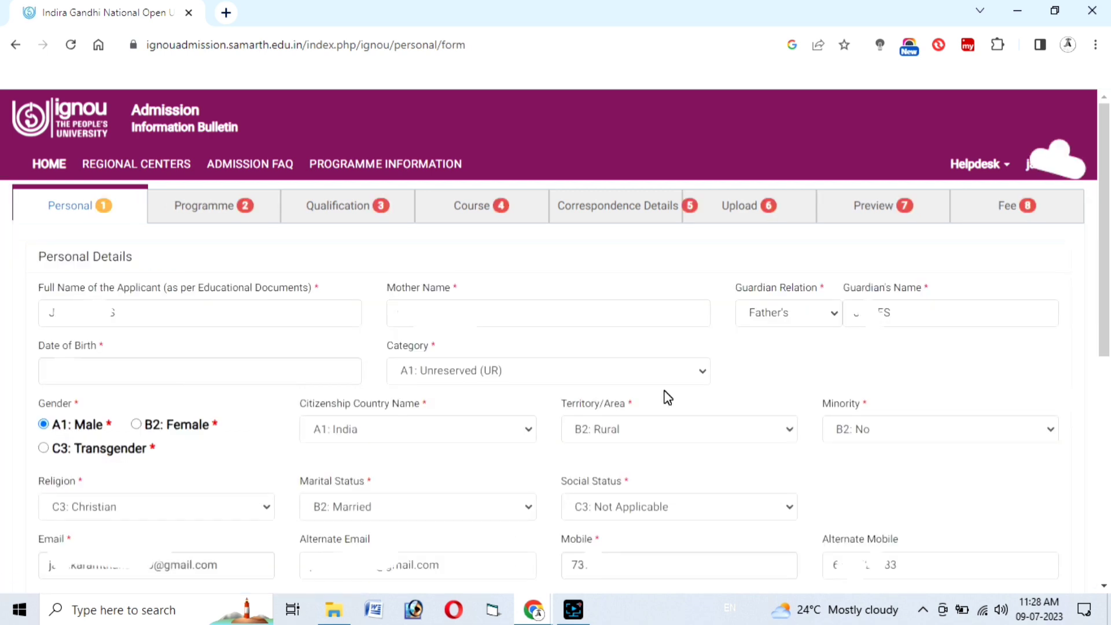
left_click_drag(1106, 281, 1110, 427)
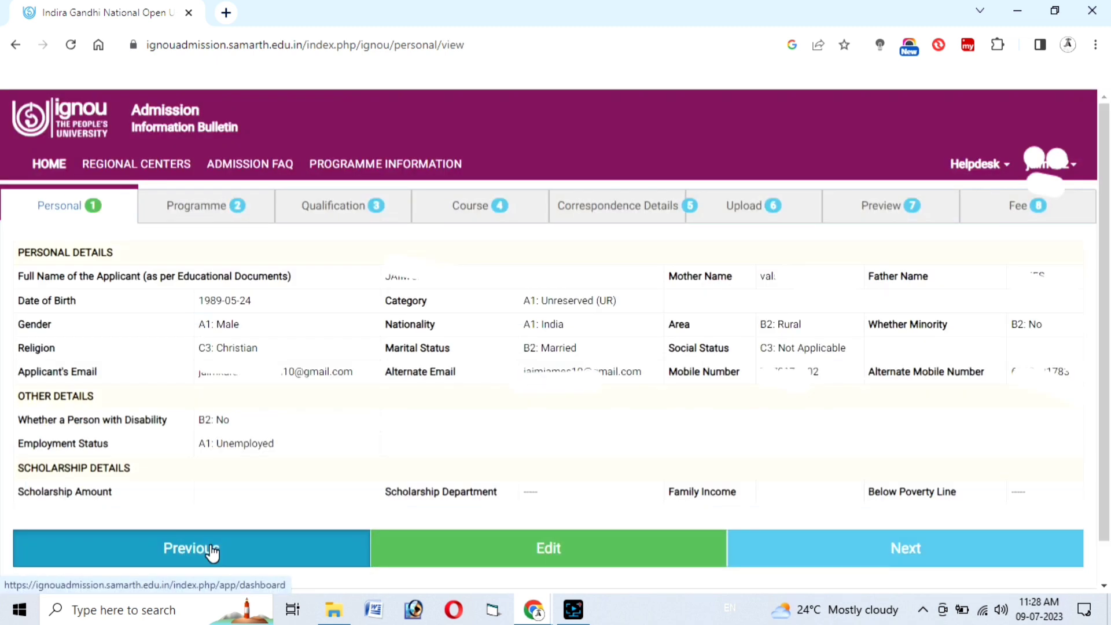
left_click(213, 552)
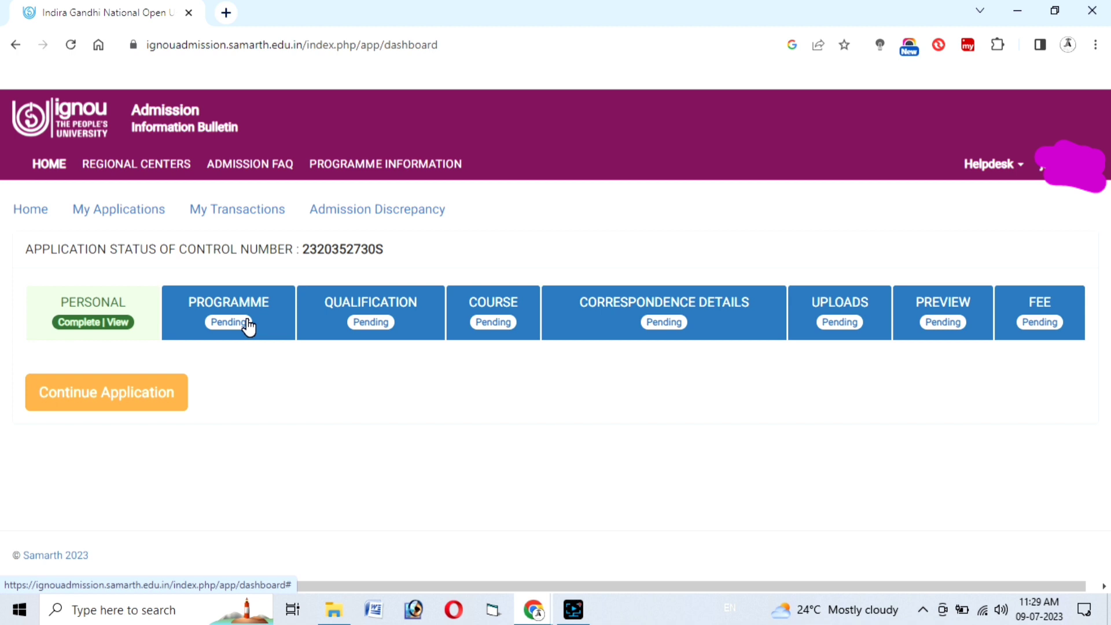
Step: Continue the application to Programme Details and set the programme type to MASTER and the mode of study to ODL
left_click(121, 399)
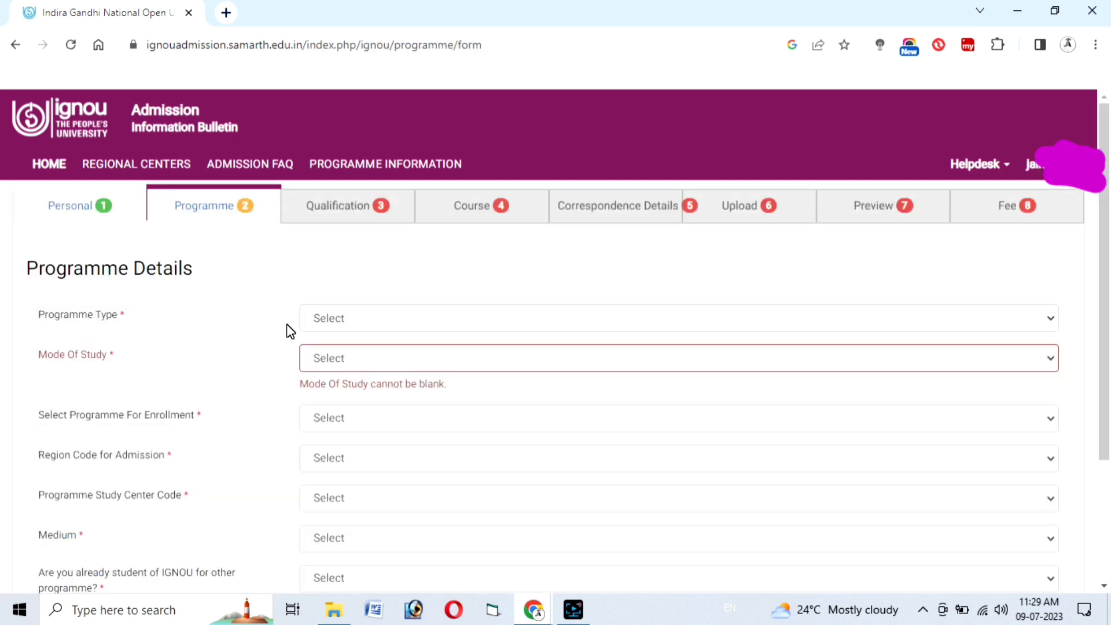
left_click(316, 325)
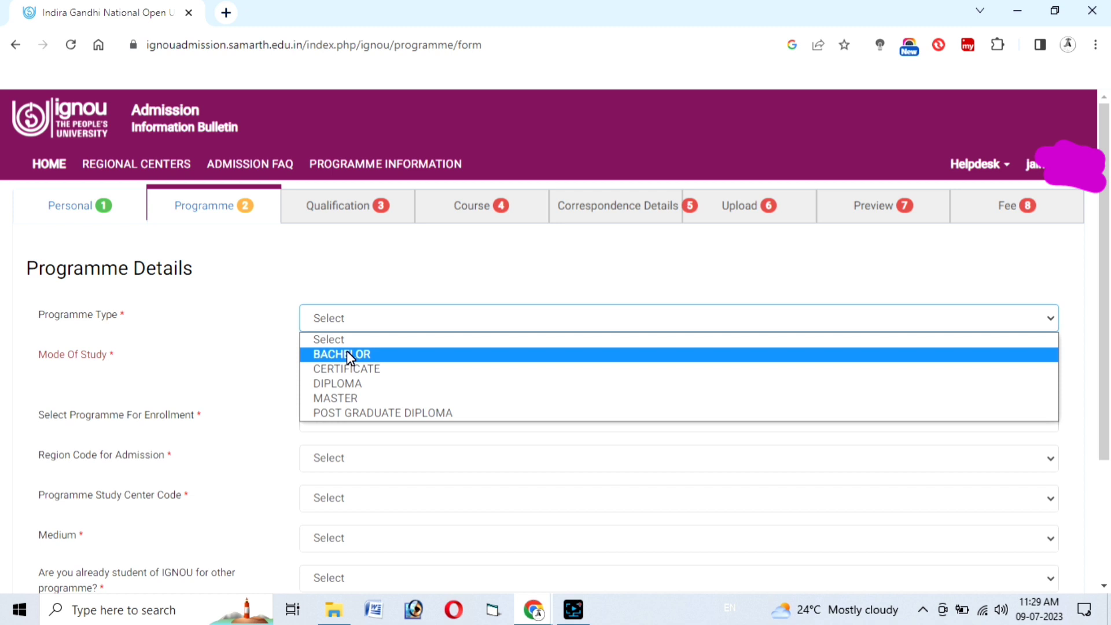
left_click(346, 398)
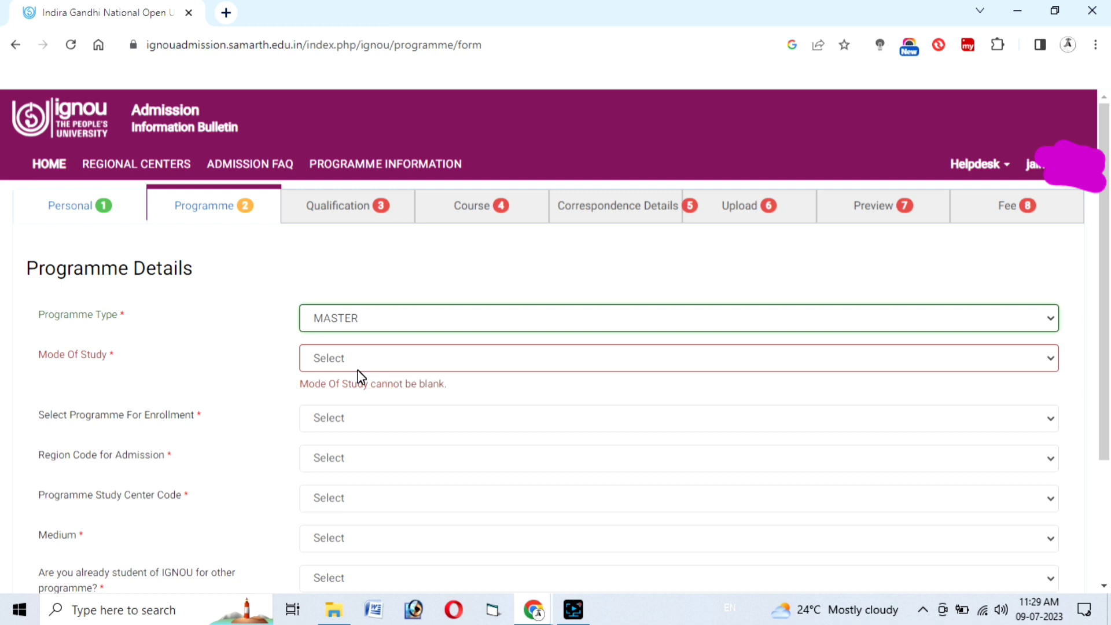
left_click(361, 365)
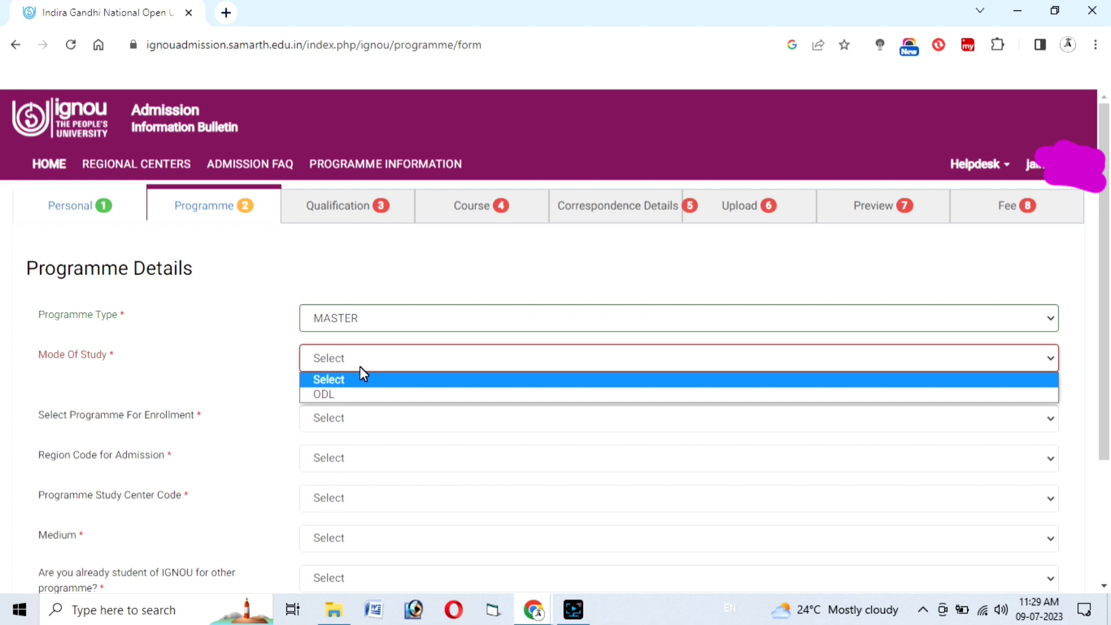
left_click(347, 394)
Step: Choose MEG : MASTER OF ARTS (ENGLISH) as the programme for enrollment
left_click(405, 398)
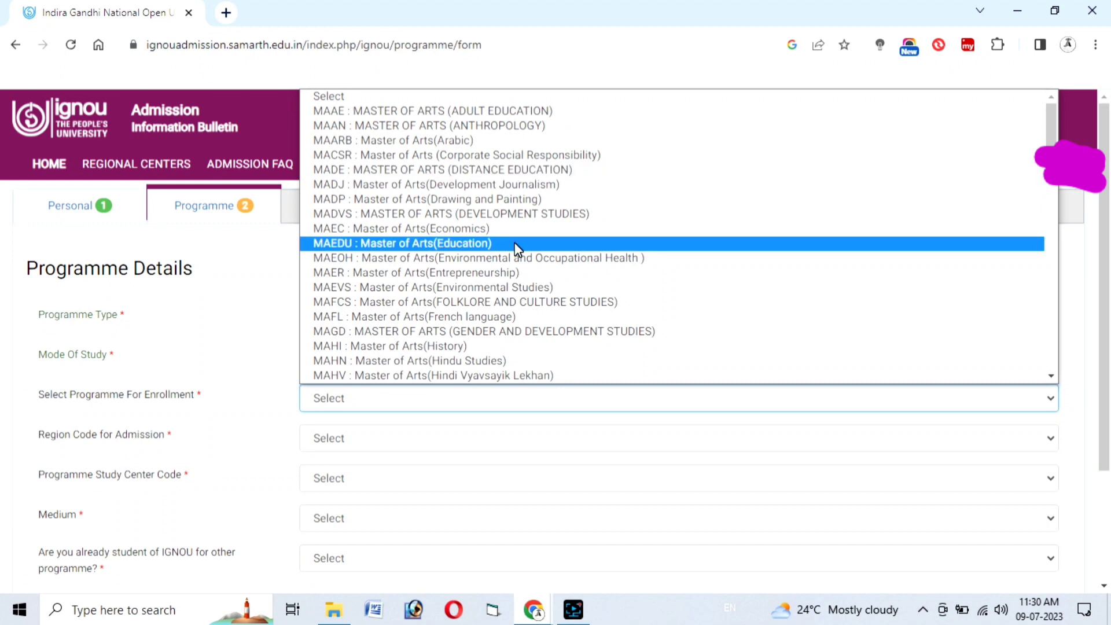
left_click_drag(1051, 165, 1051, 193)
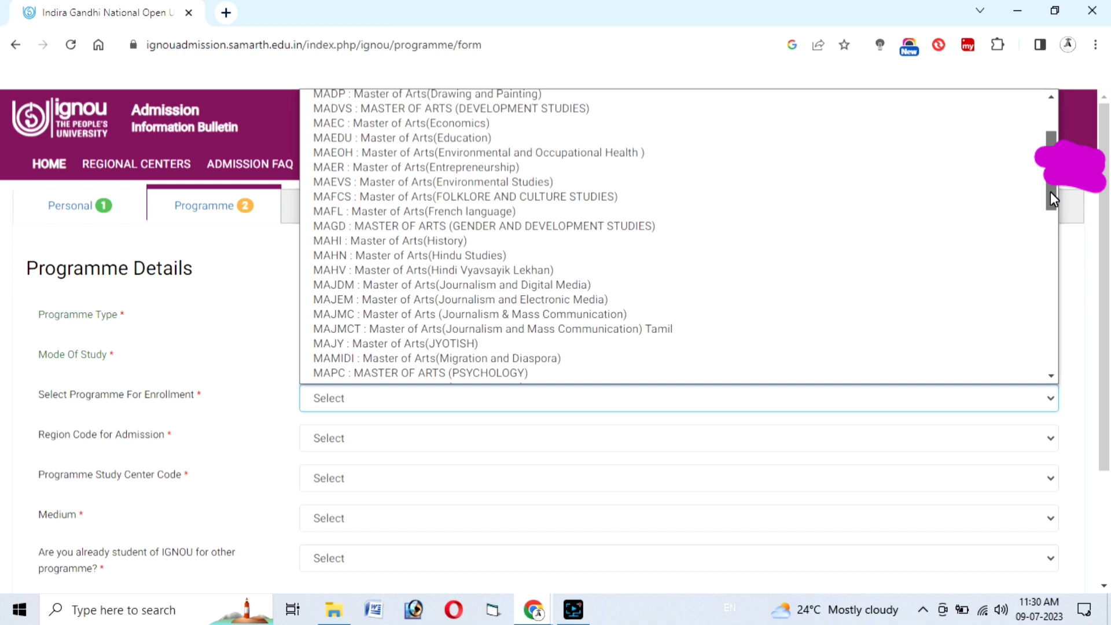
left_click_drag(1051, 193, 1051, 322)
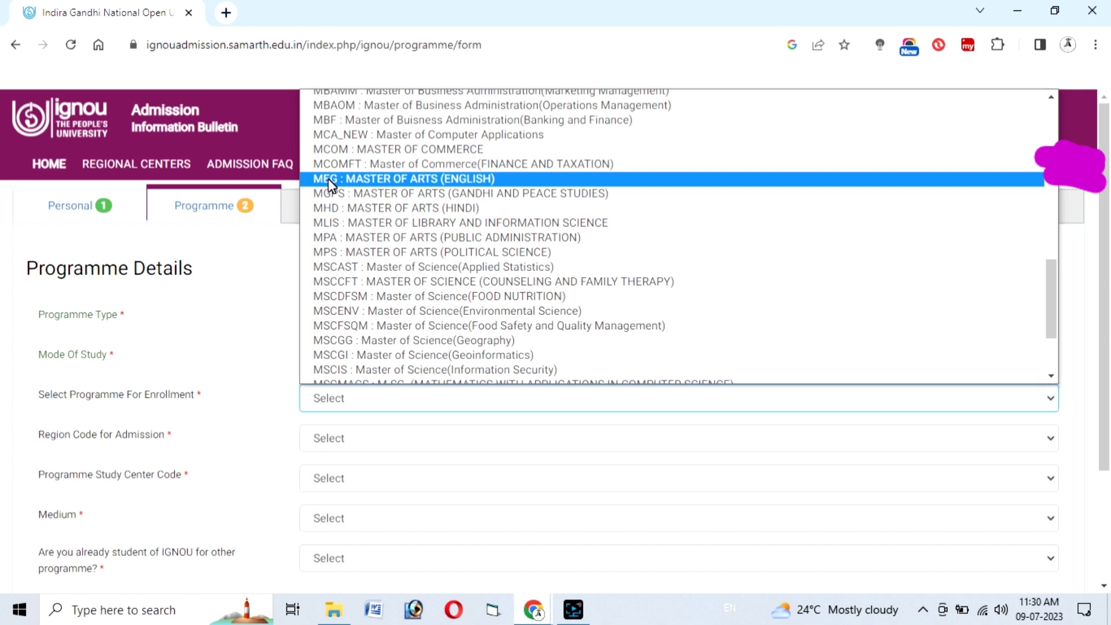
left_click(332, 182)
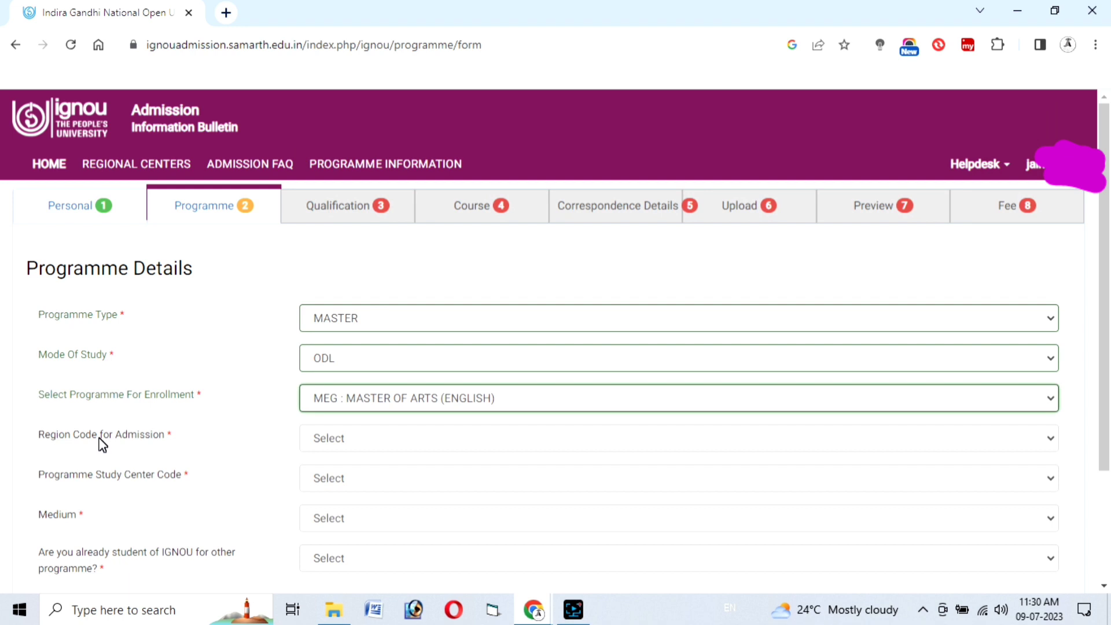
Step: Choose region 83 : VATAKARA, study center 1405 : SREE NARAYANA COLLEGE and medium ENGLISH, and answer Yes to already being an IGNOU student
left_click(417, 439)
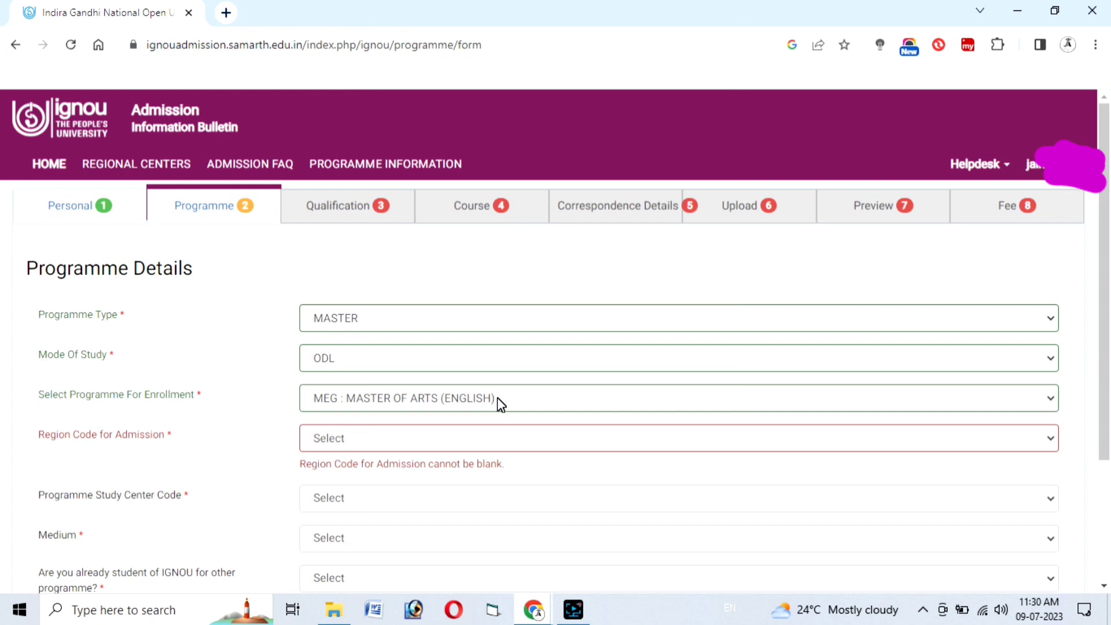
left_click(499, 400)
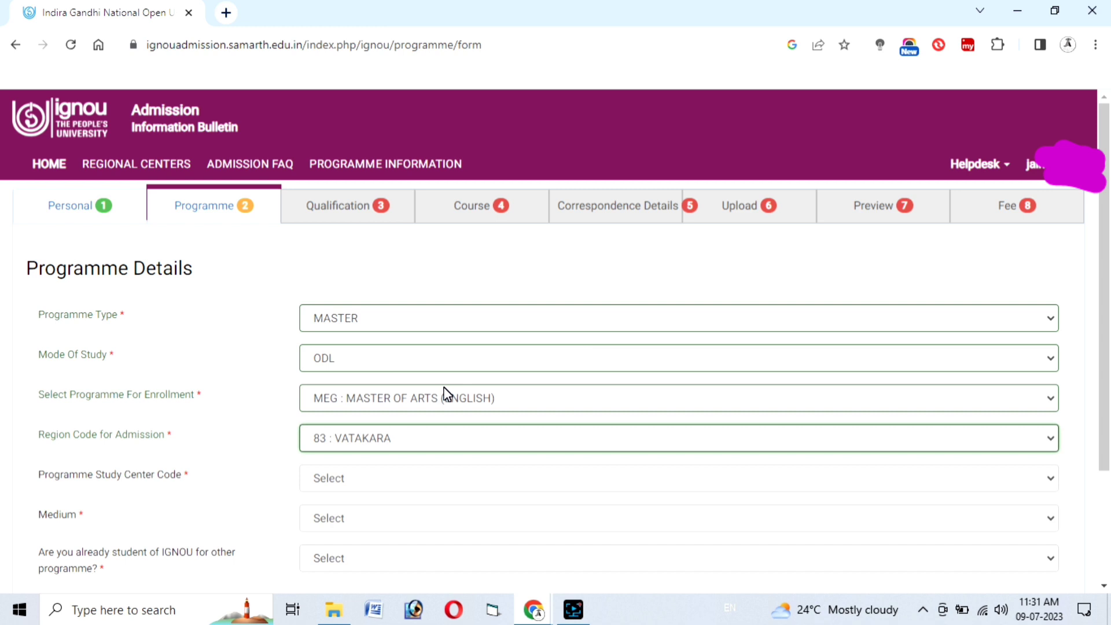
scroll(463, 370, "down", 3)
left_click(501, 332)
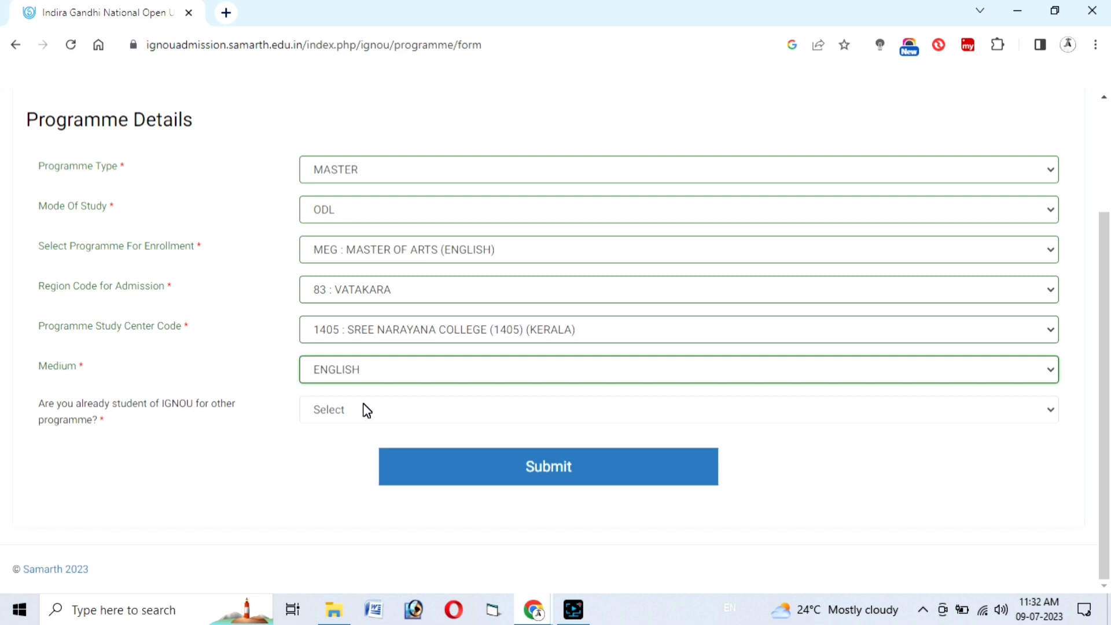
left_click(366, 411)
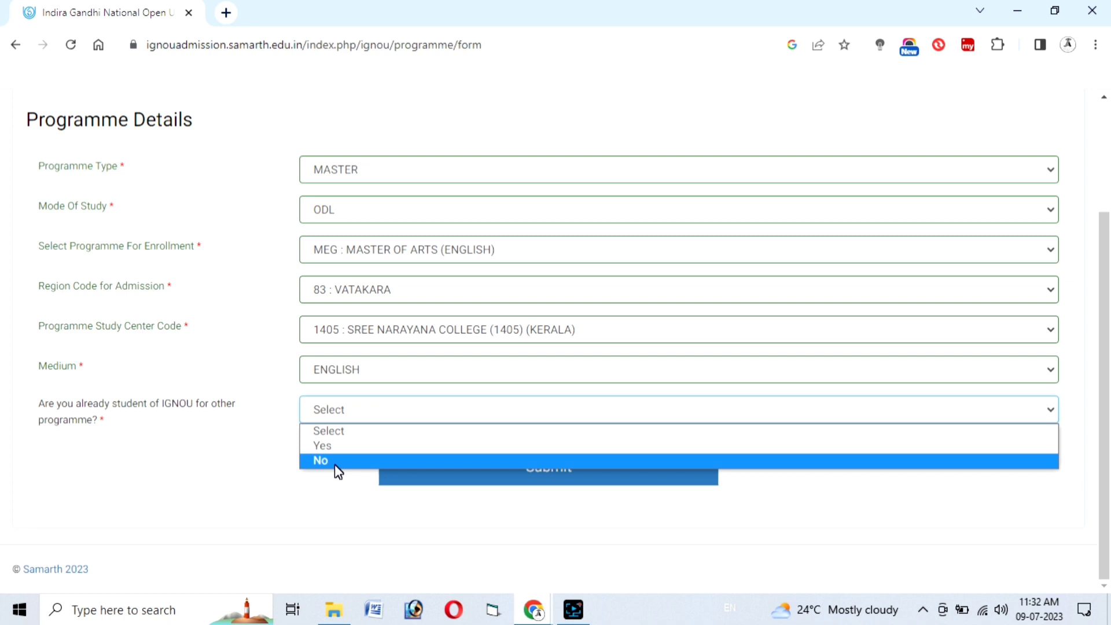
left_click(337, 446)
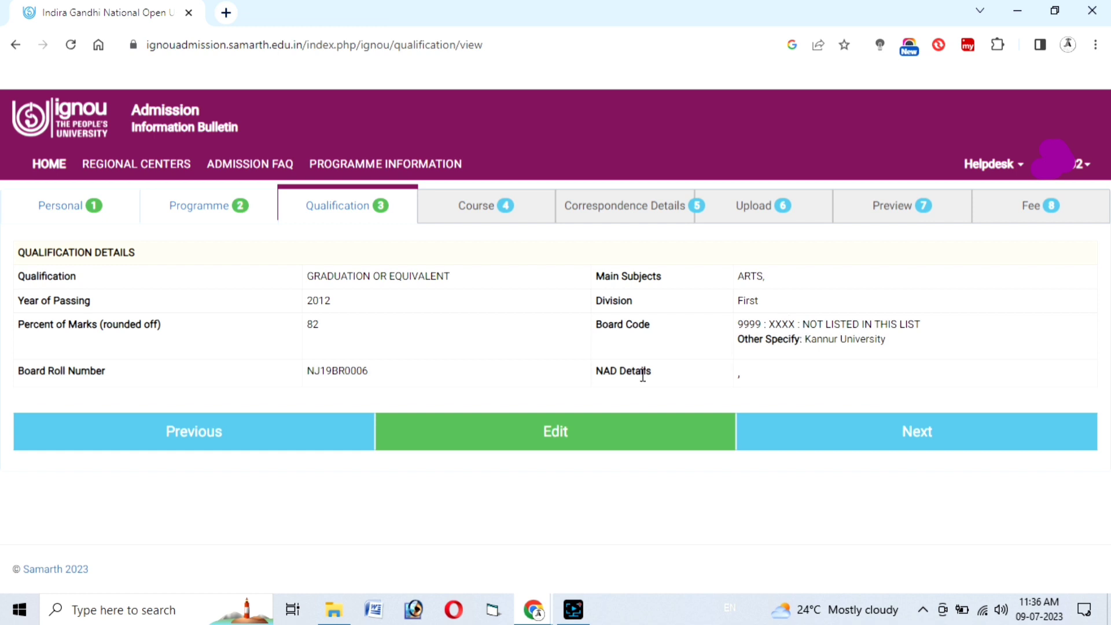
Step: Advance from the qualification details to the course selection and review the modules offered for year 1
left_click(840, 440)
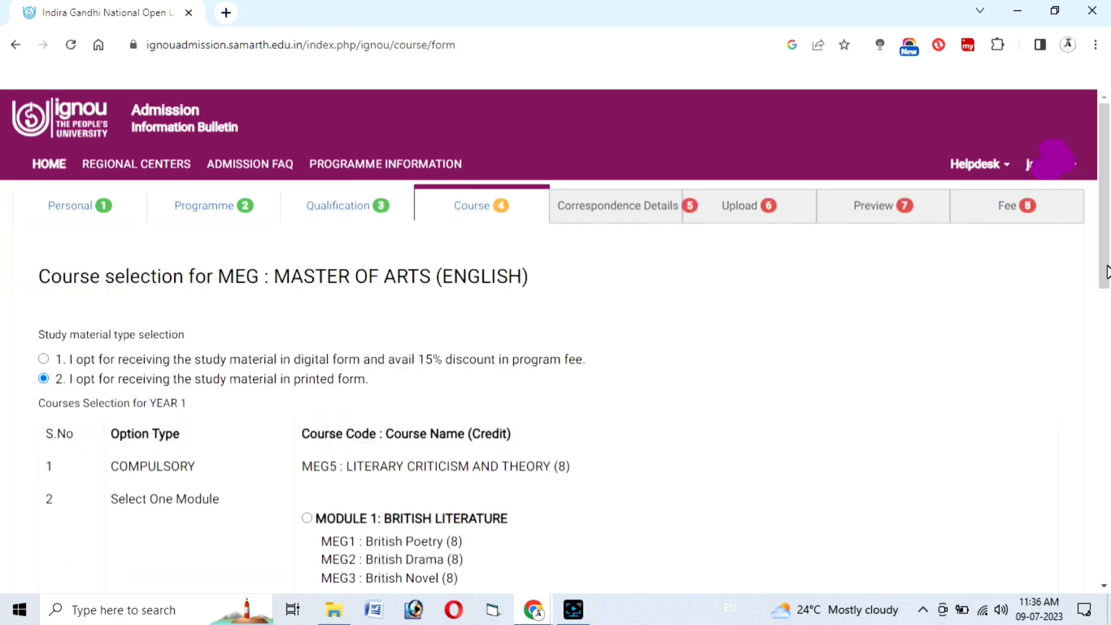
left_click_drag(1108, 272, 1109, 353)
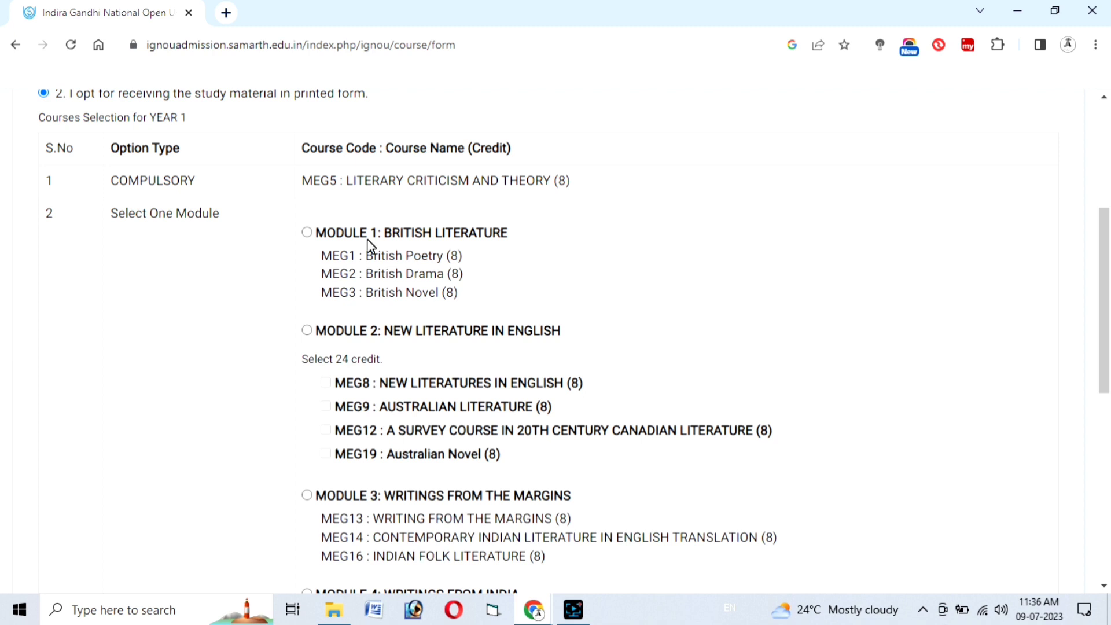
left_click_drag(1108, 252, 1108, 307)
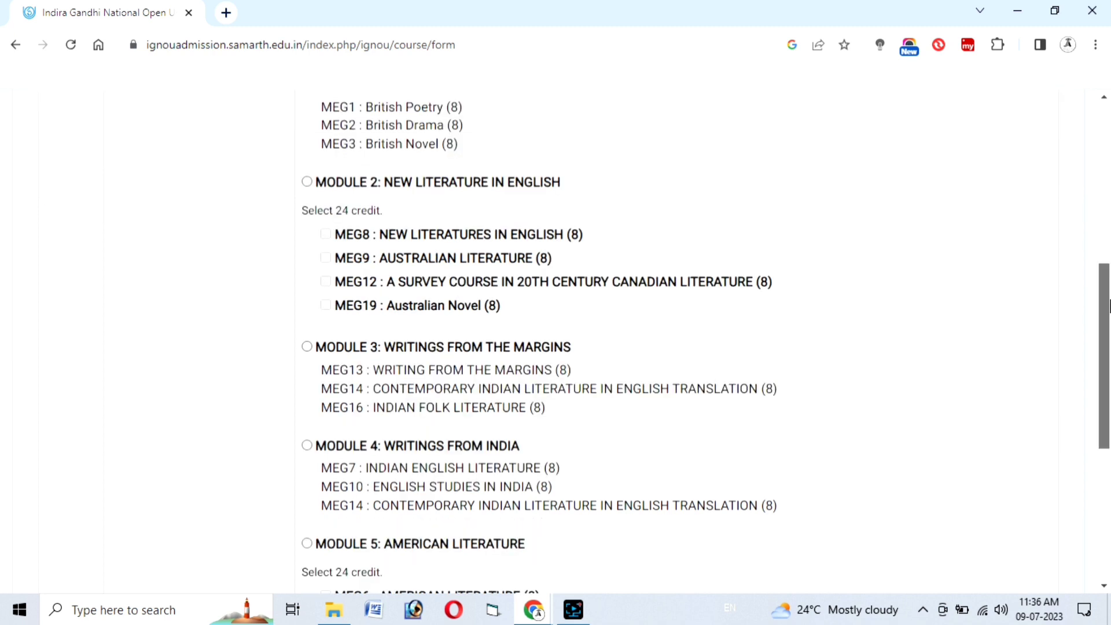
left_click_drag(1109, 307, 1080, 331)
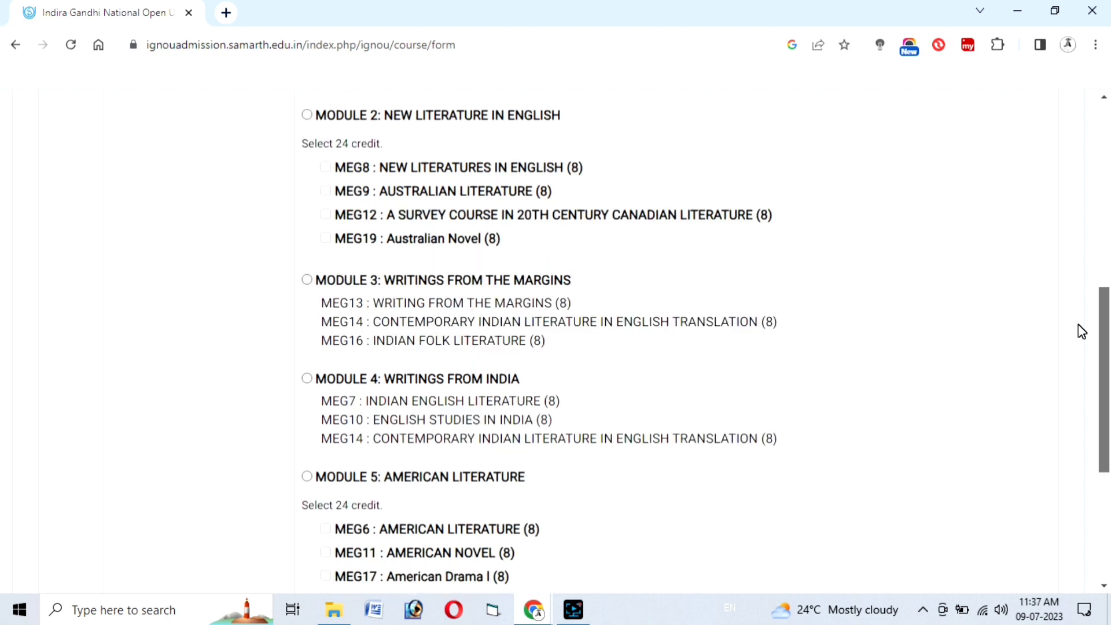
scroll(305, 222, "up", 3)
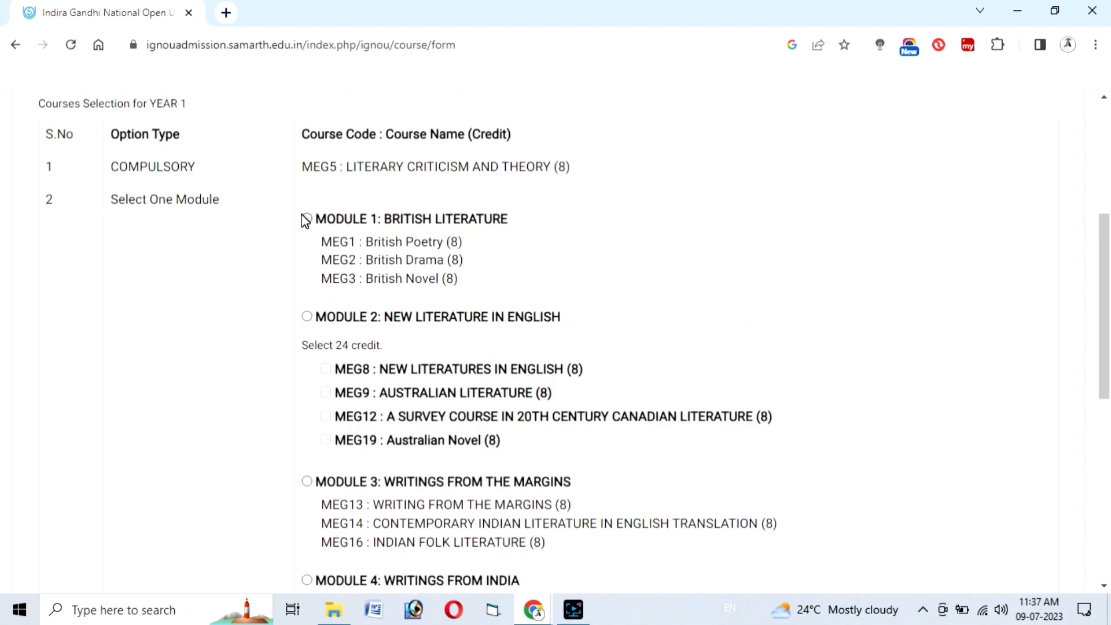
Step: Select MODULE 2: NEW LITERATURE IN ENGLISH for year 1 and look through the remaining modules down to Module 6
left_click(307, 220)
key("Down")
left_click_drag(319, 243, 347, 243)
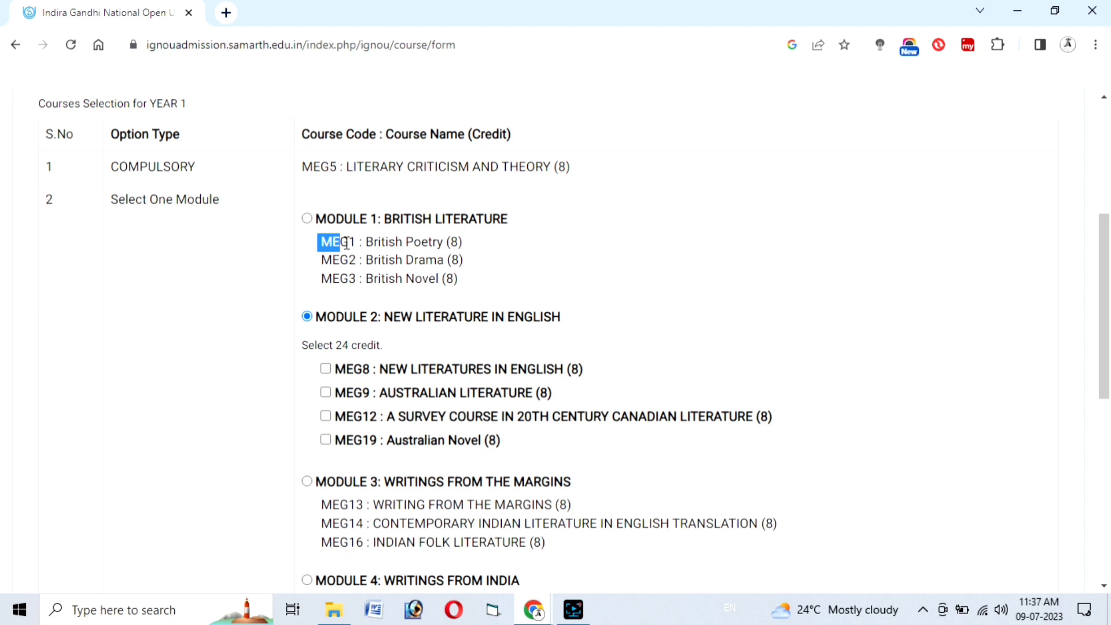
left_click_drag(1105, 244, 1110, 360)
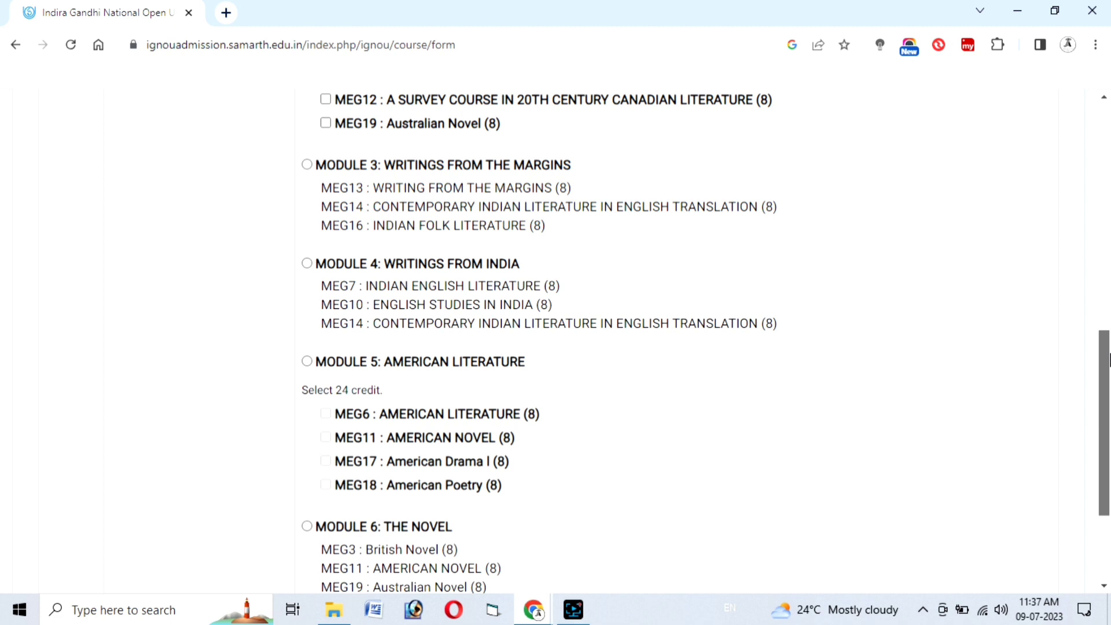
left_click_drag(1110, 354, 1109, 359)
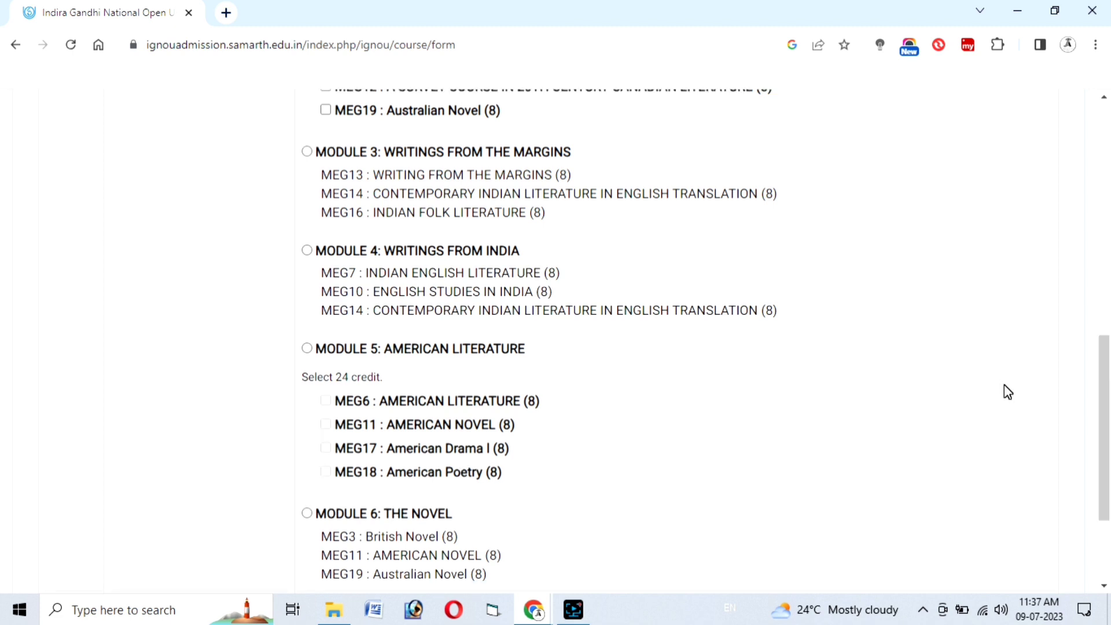
Step: Choose MODULE 6: THE NOVEL and submit the year 1 course selection
scroll(477, 395, "down", 3)
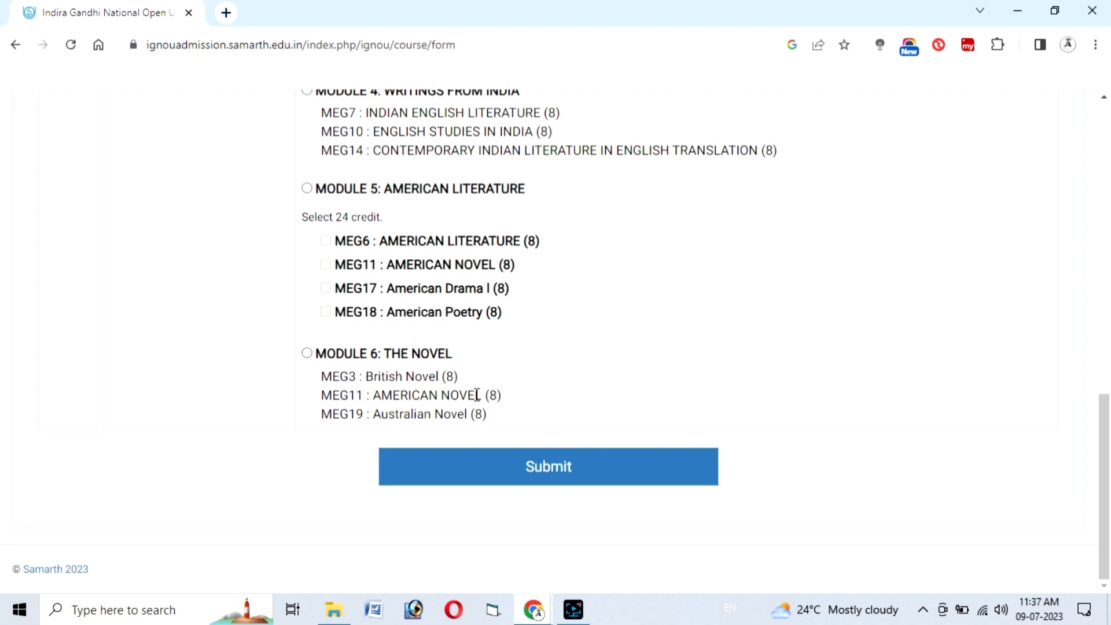
left_click(582, 478)
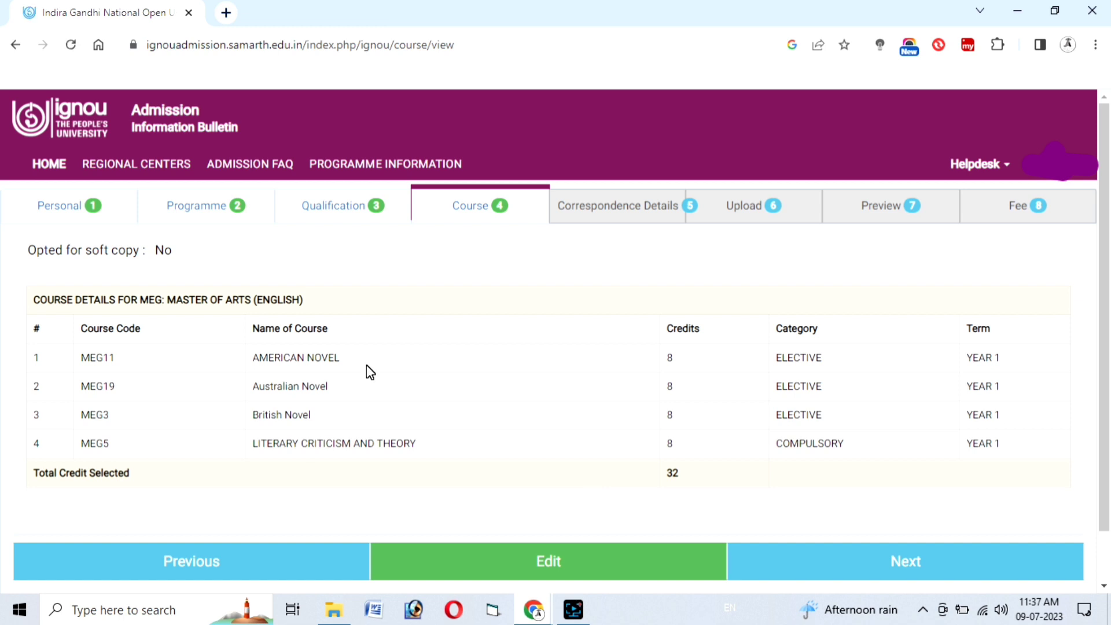
Step: Reopen the course selection for editing, look over the available modules and select MODULE 6: THE NOVEL again
left_click(523, 574)
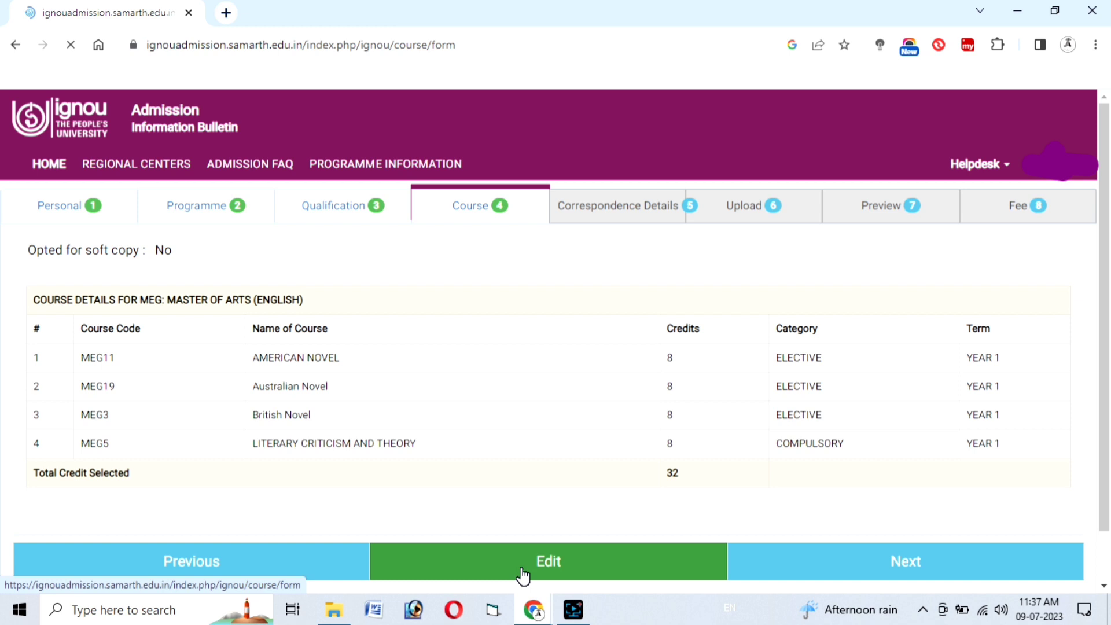
left_click_drag(319, 256, 467, 264)
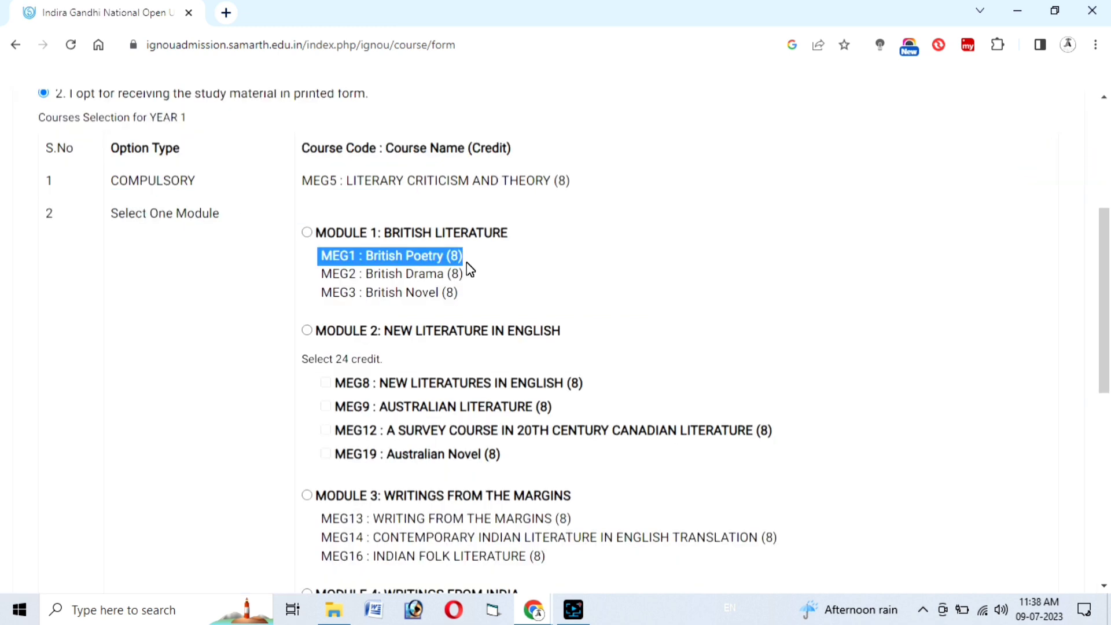
left_click(433, 255)
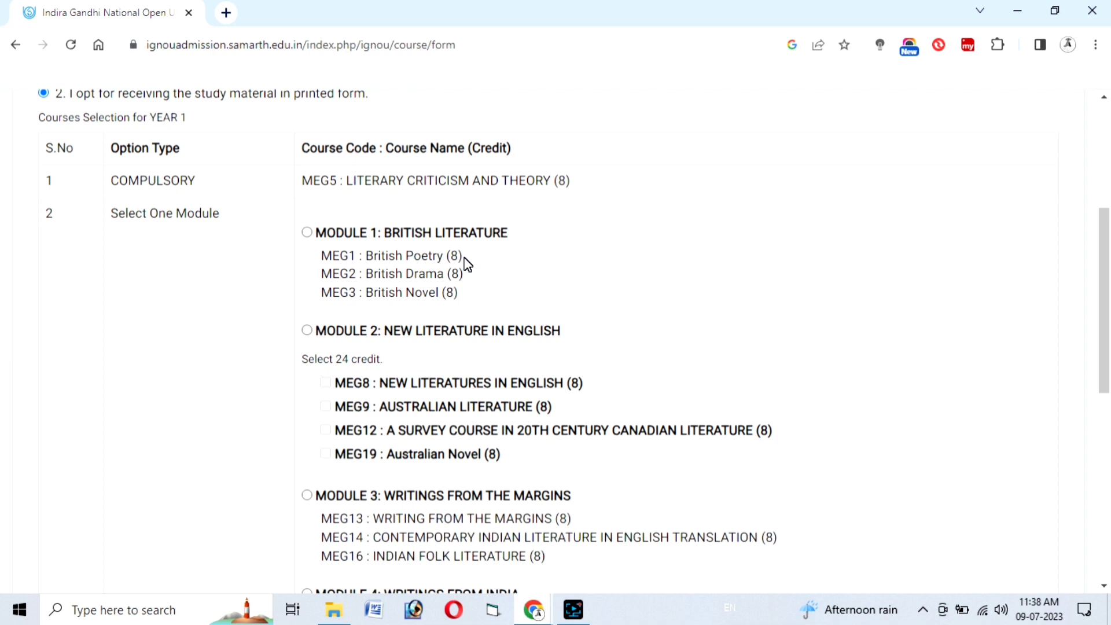
scroll(322, 486, "down", 6)
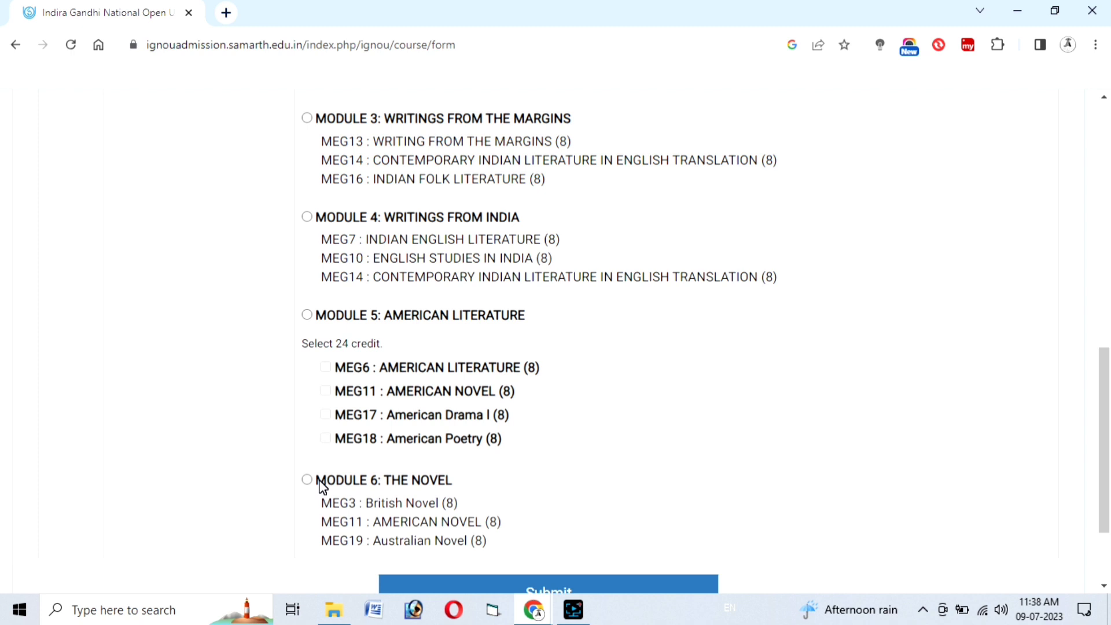
left_click(322, 485)
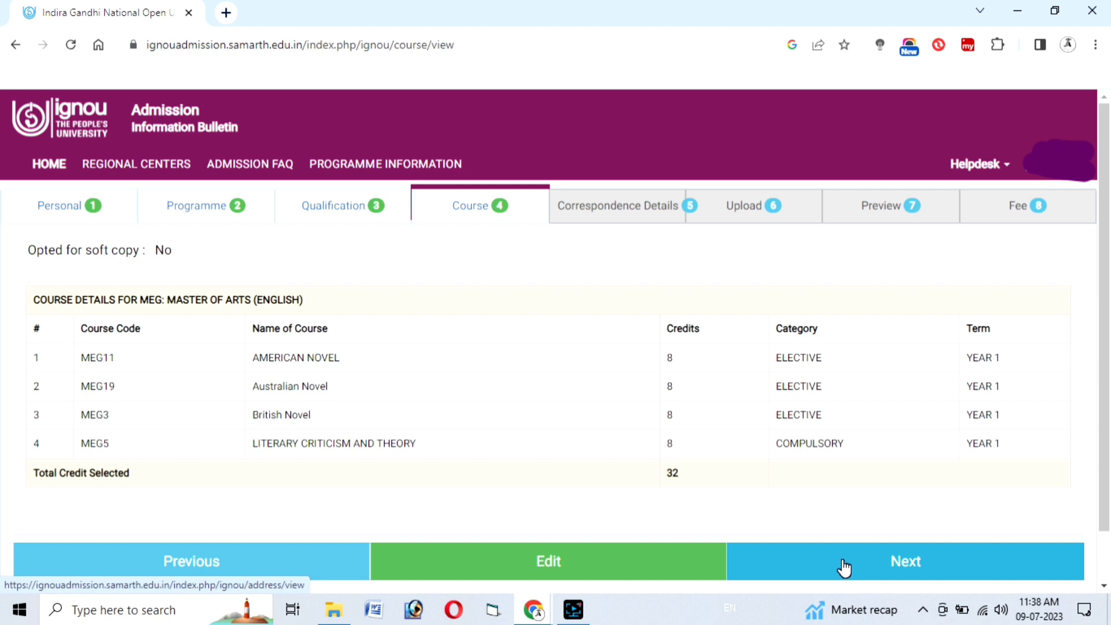
Step: Advance to the correspondence details, fill in the address, city, pincode and nearest post office, and submit them
left_click(844, 569)
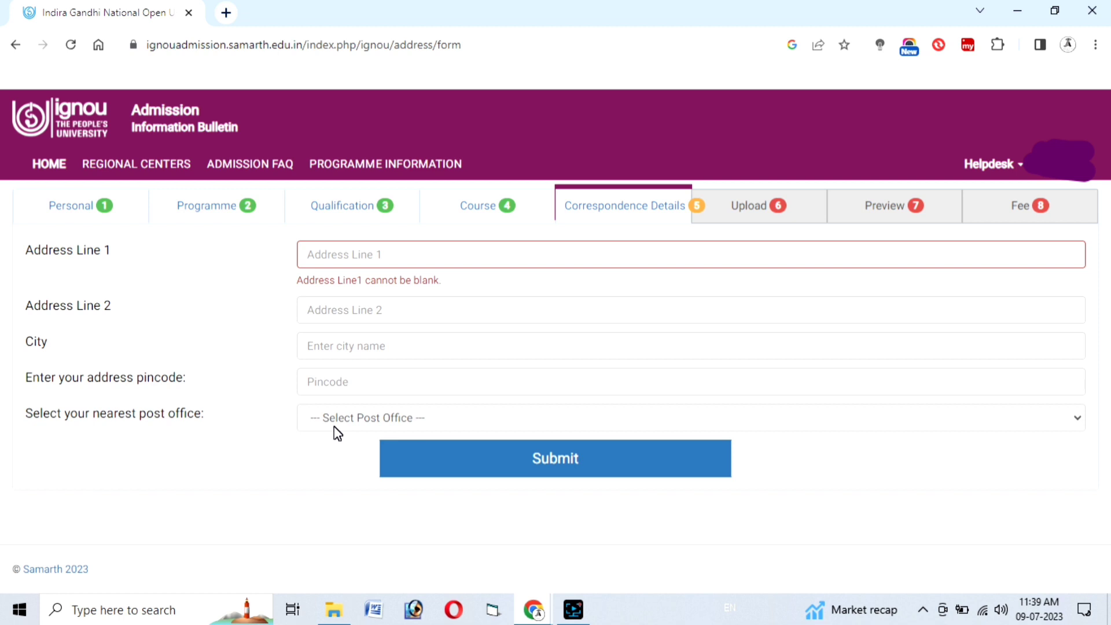
left_click(536, 447)
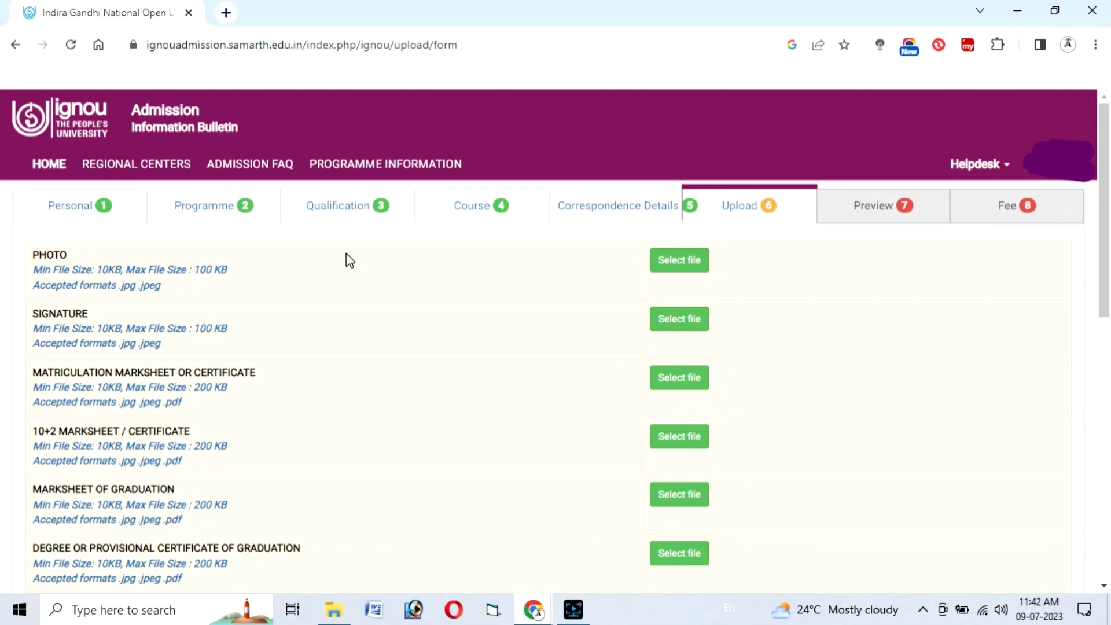
Step: Search the web in a new tab for "reduce the photo size to 200mb online" and start selecting a document on DocHub's photo compression page
left_click(226, 13)
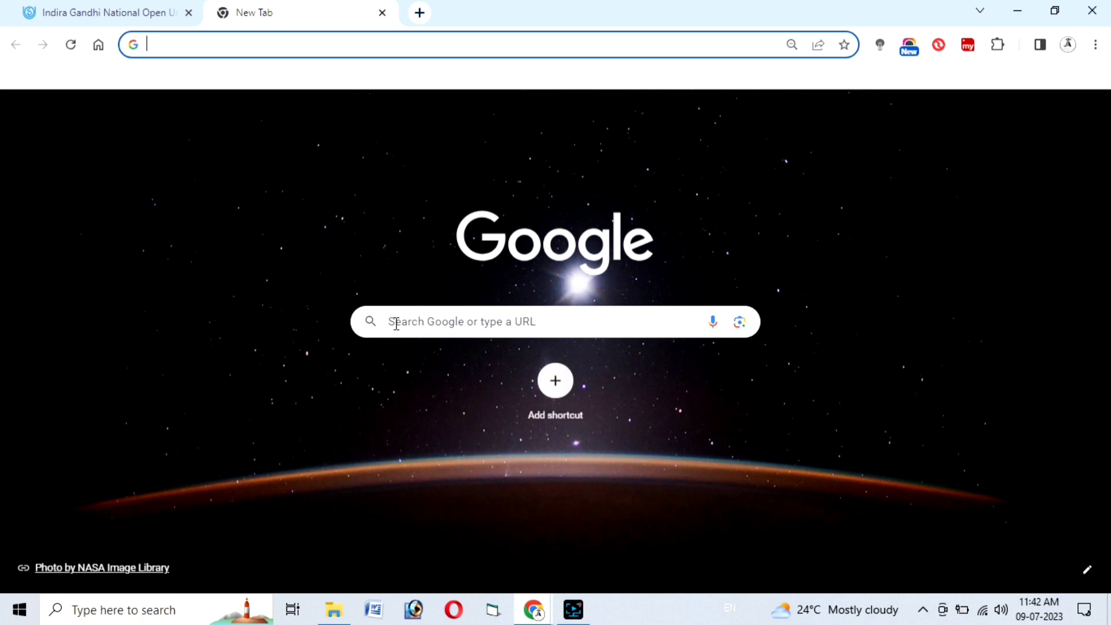
left_click(396, 323)
type("re")
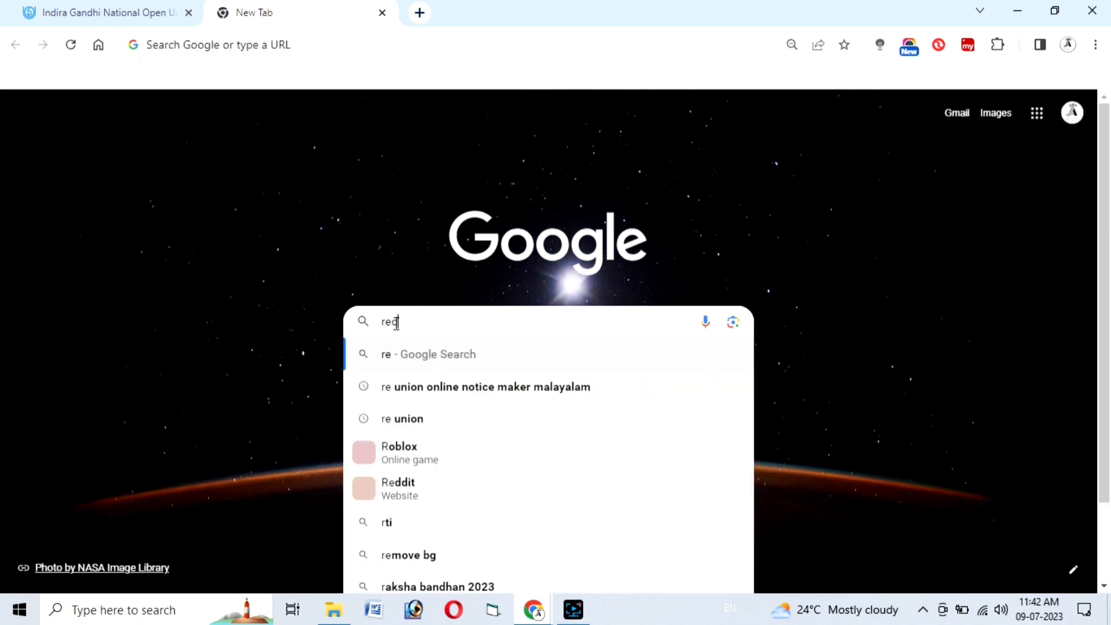
type("duce")
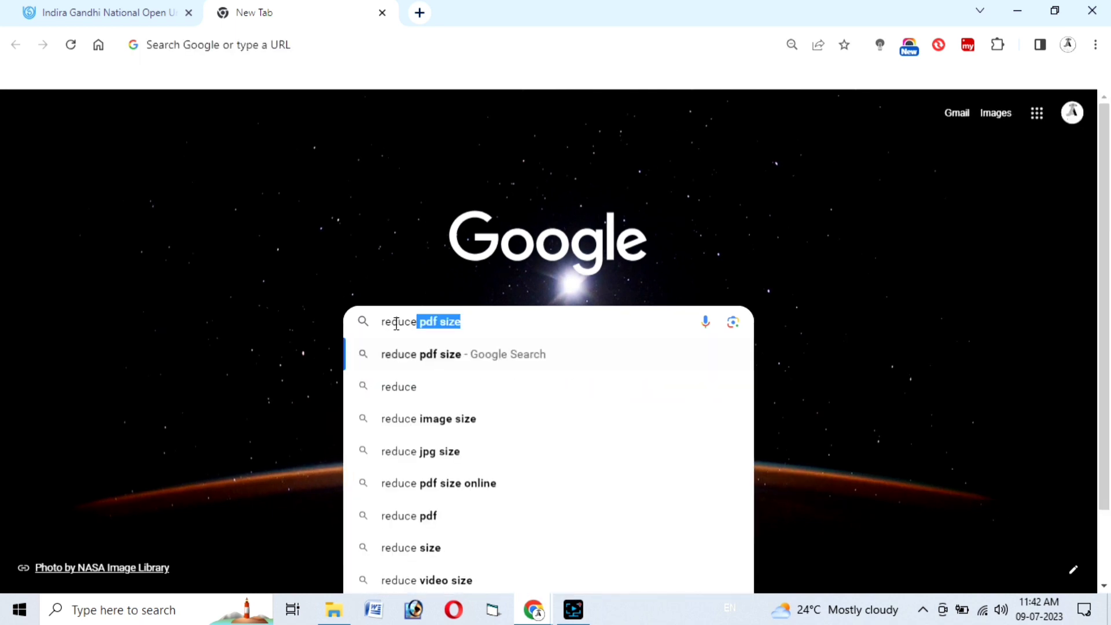
type(" the p")
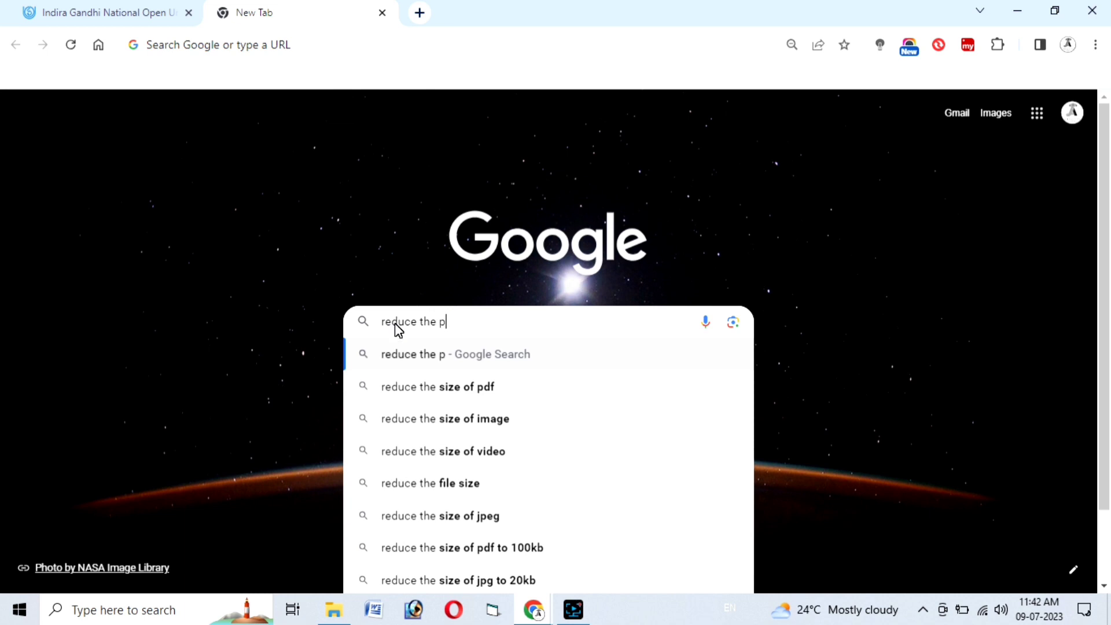
type("hoto ")
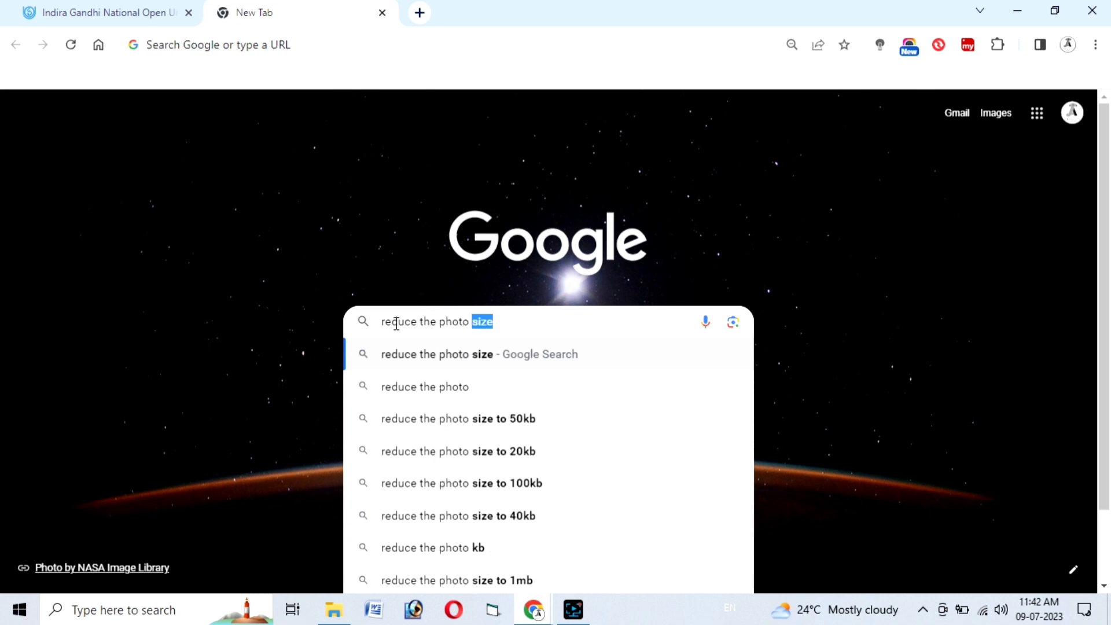
type("size t")
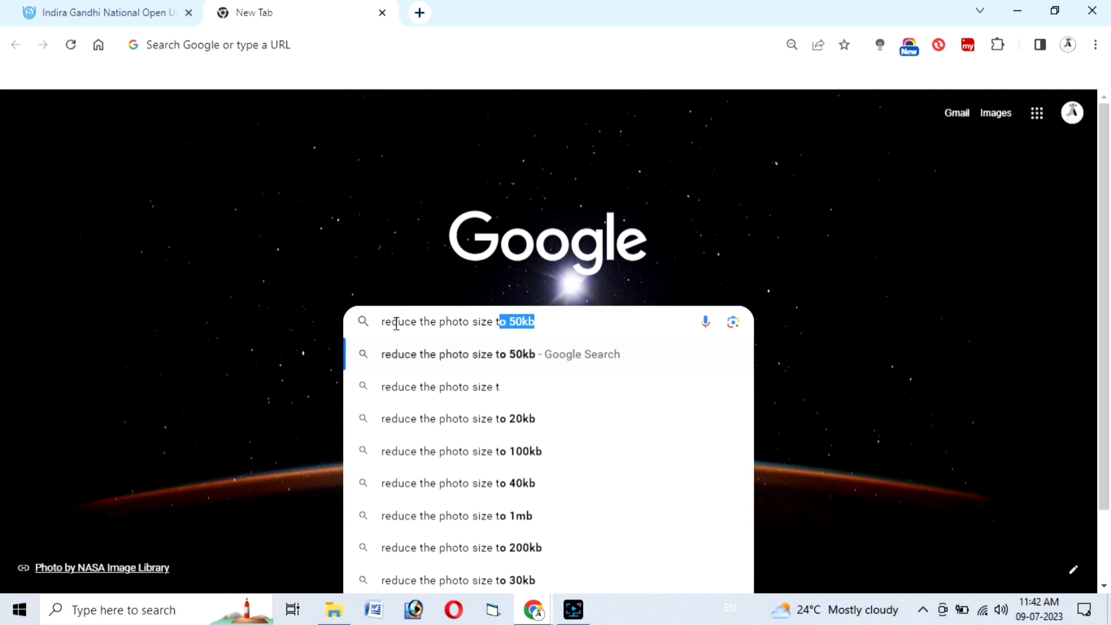
type("o 200m")
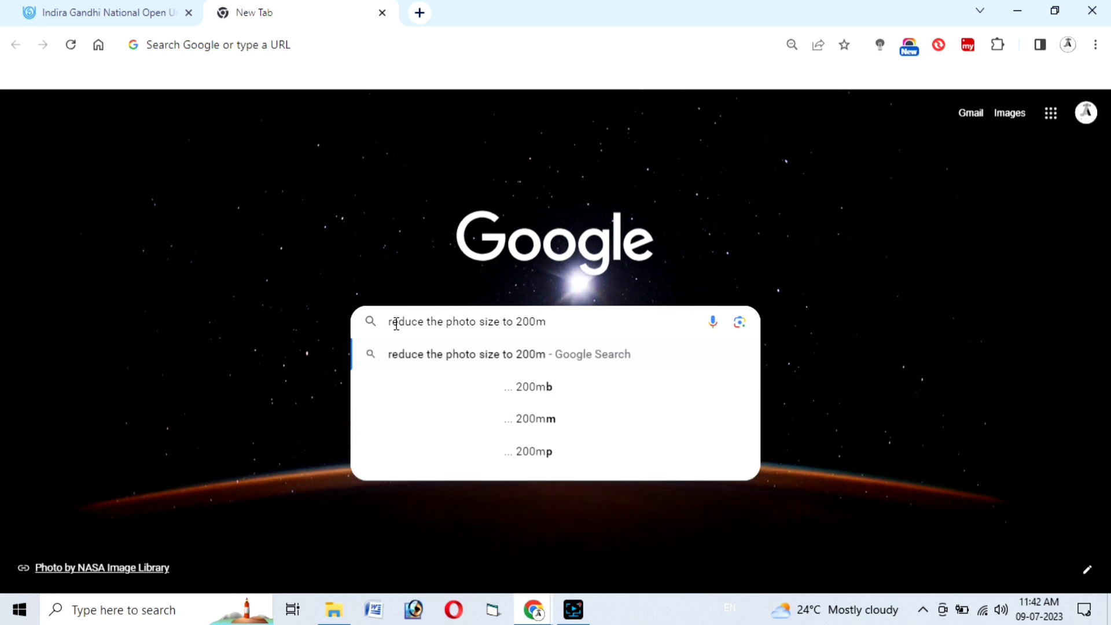
type("b online")
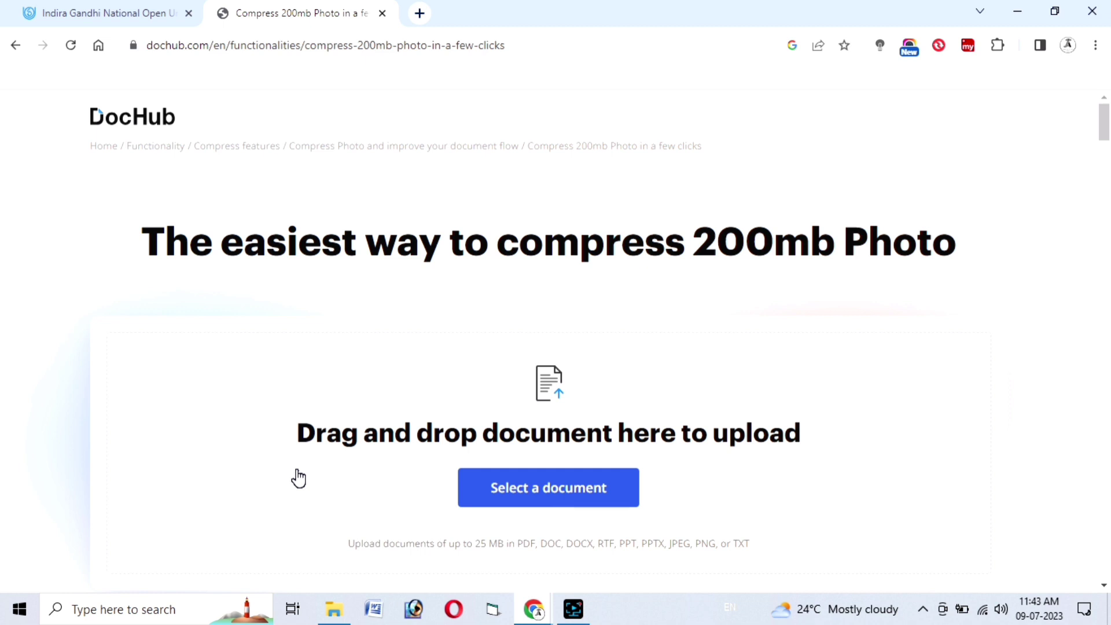
left_click(533, 489)
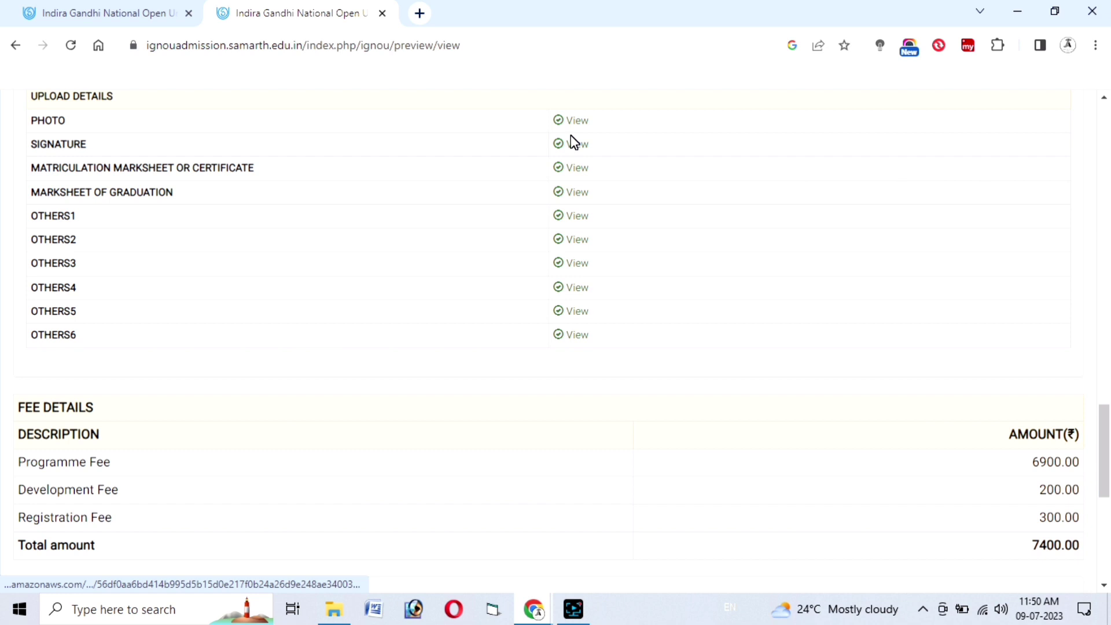
Step: Review the uploaded documents and fee details in the application preview, and examine the study material type options in the course selection
left_click_drag(1106, 443, 1106, 464)
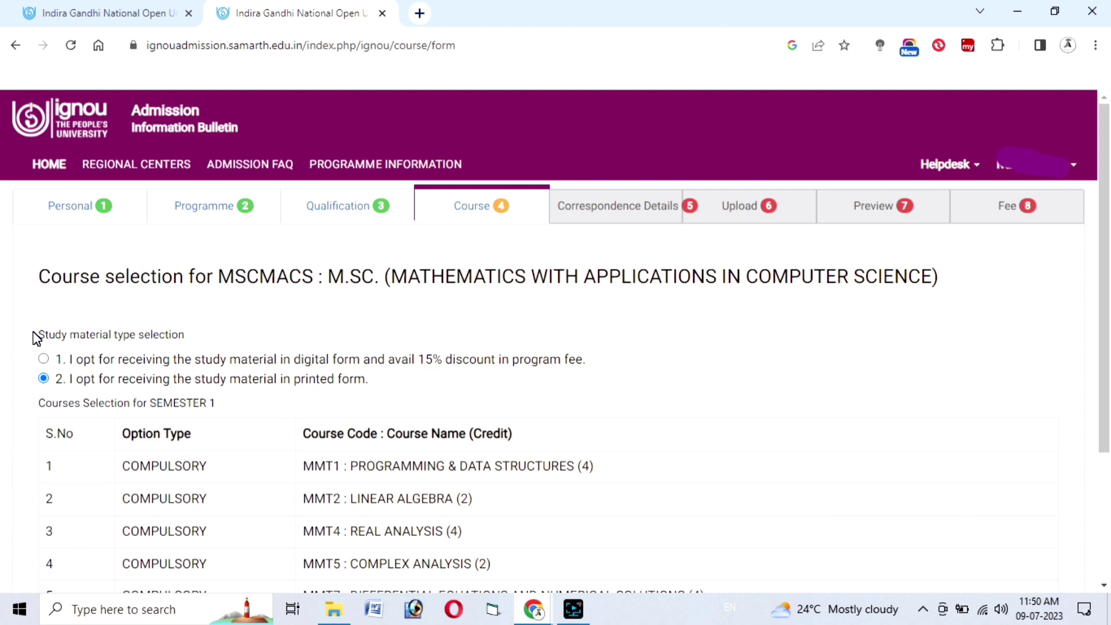
left_click_drag(35, 337, 53, 374)
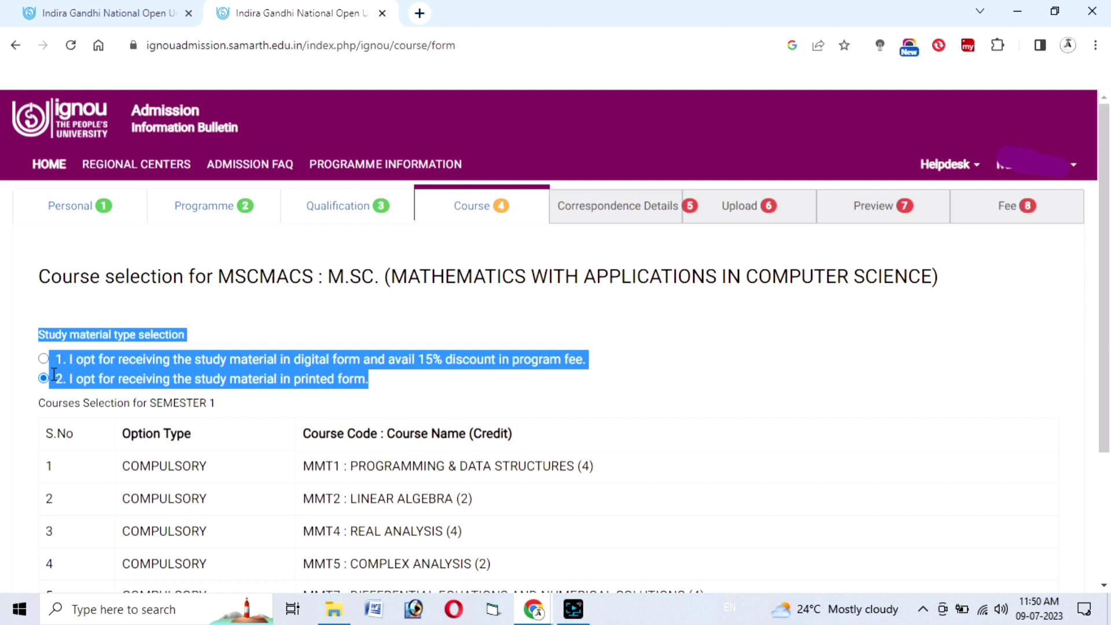
left_click(422, 359)
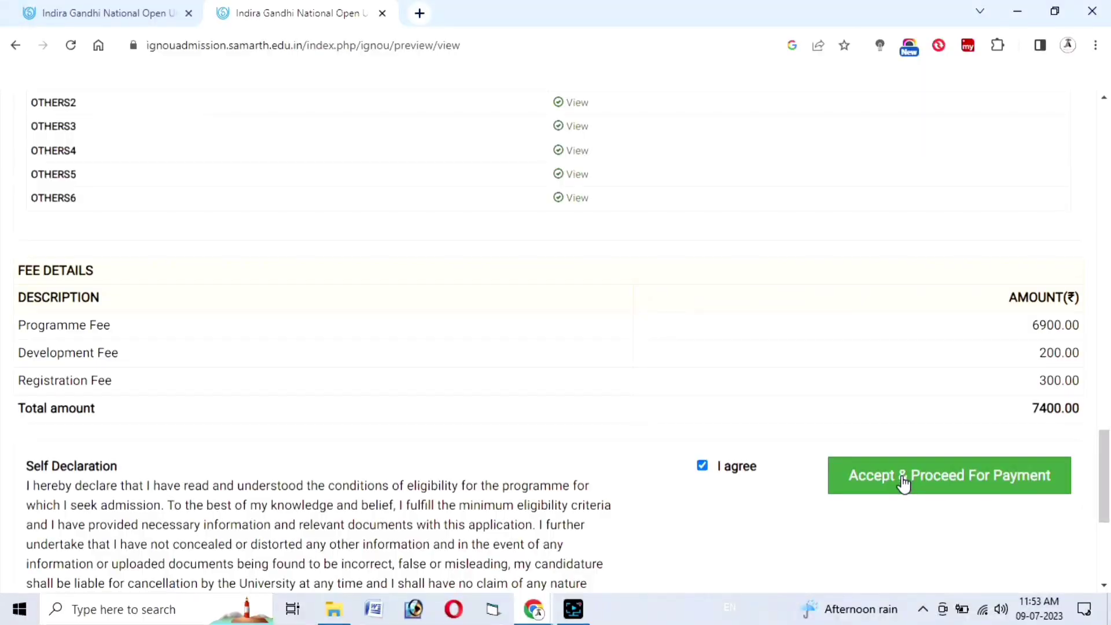
Step: Accept the self declaration, confirm the final submission and continue from the fee details to Payment Gateway II
left_click(904, 484)
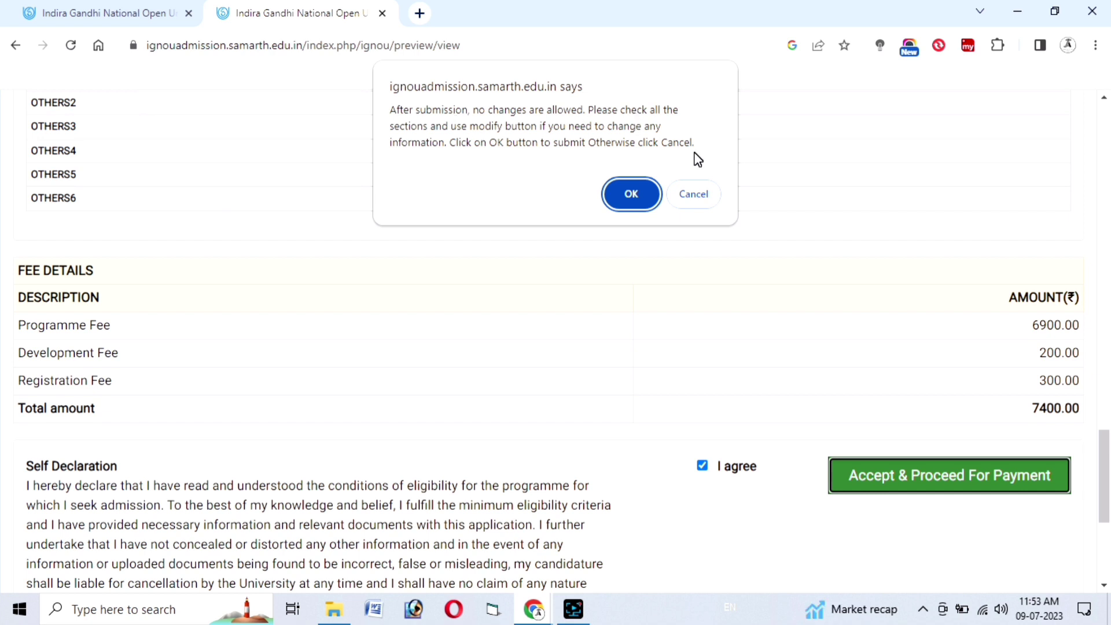
left_click(631, 200)
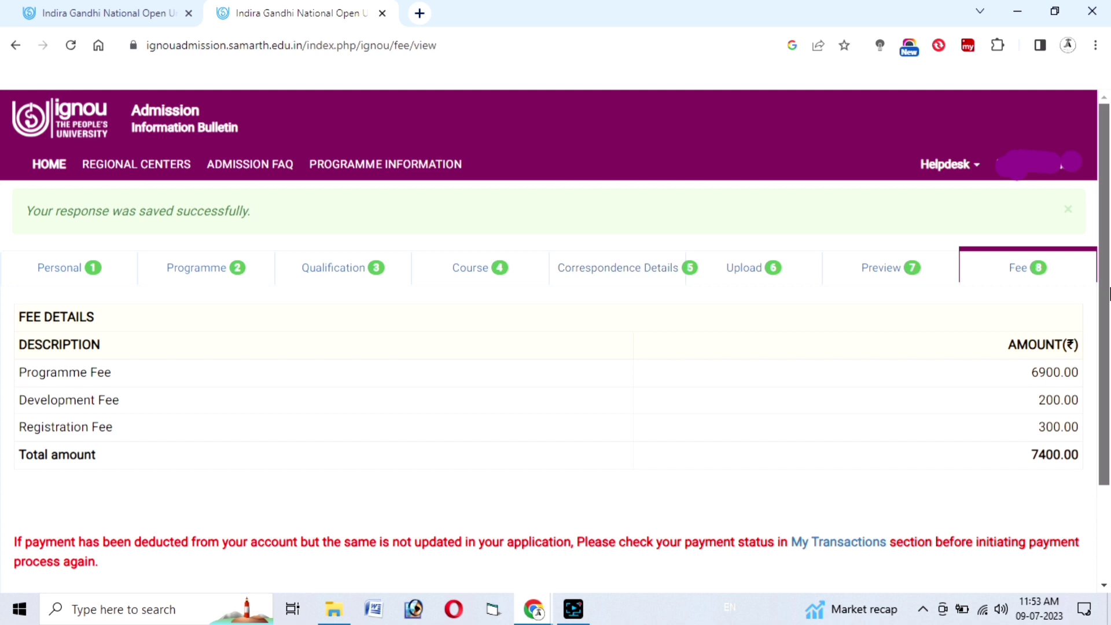
left_click_drag(1110, 294, 1110, 364)
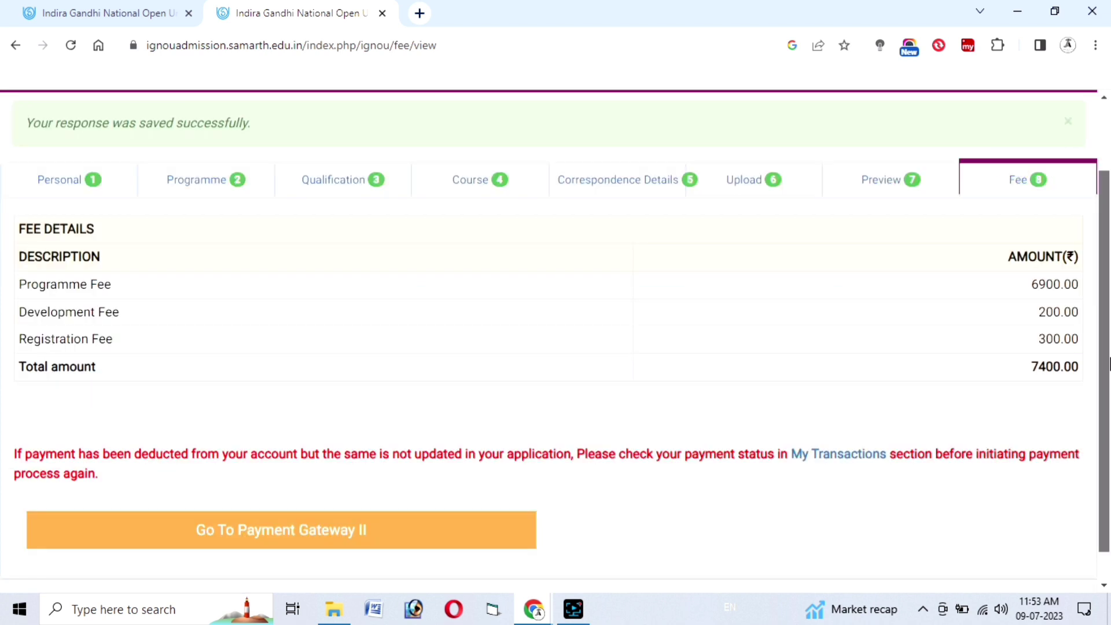
scroll(371, 408, "down", 1)
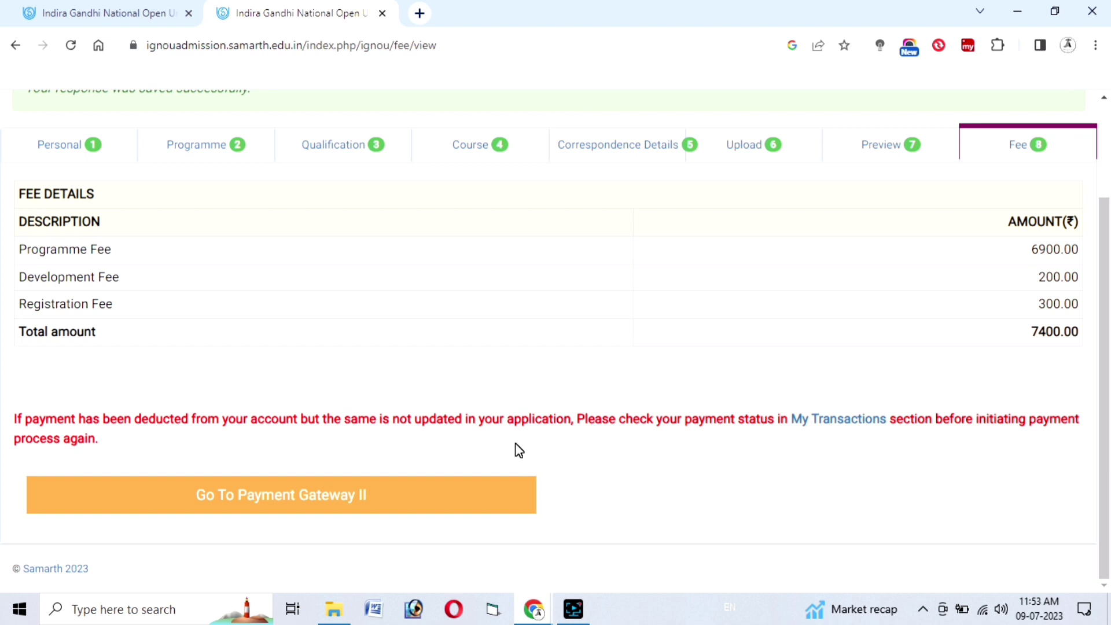
left_click(356, 505)
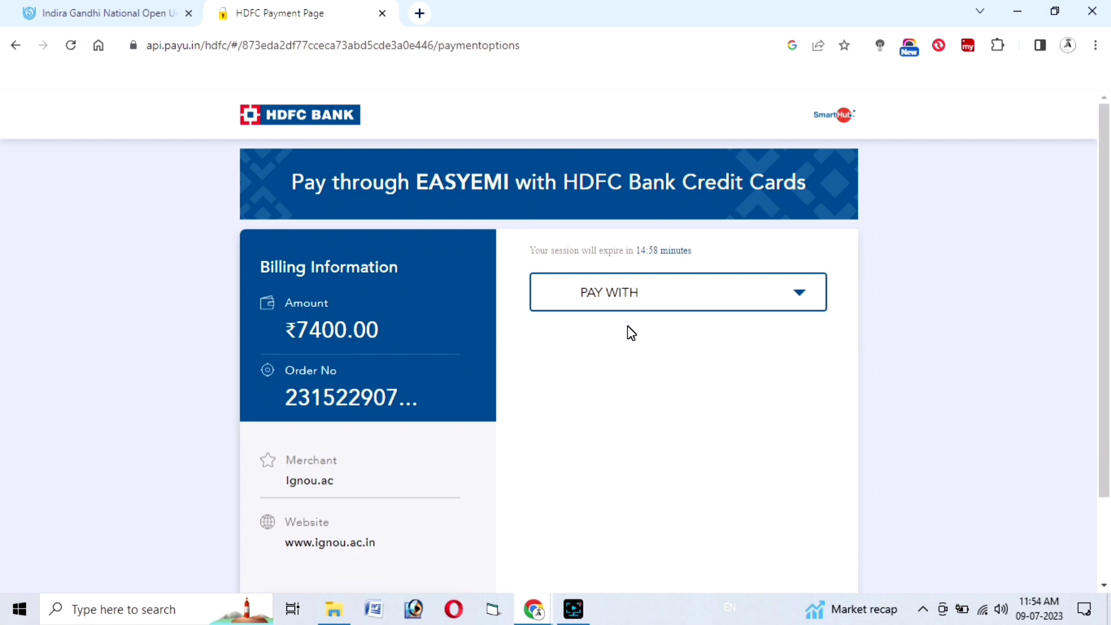
Step: Choose OTHER BANK DEBIT CARD as the payment method, go through the blank card fields and complete the reCAPTCHA check
left_click(627, 325)
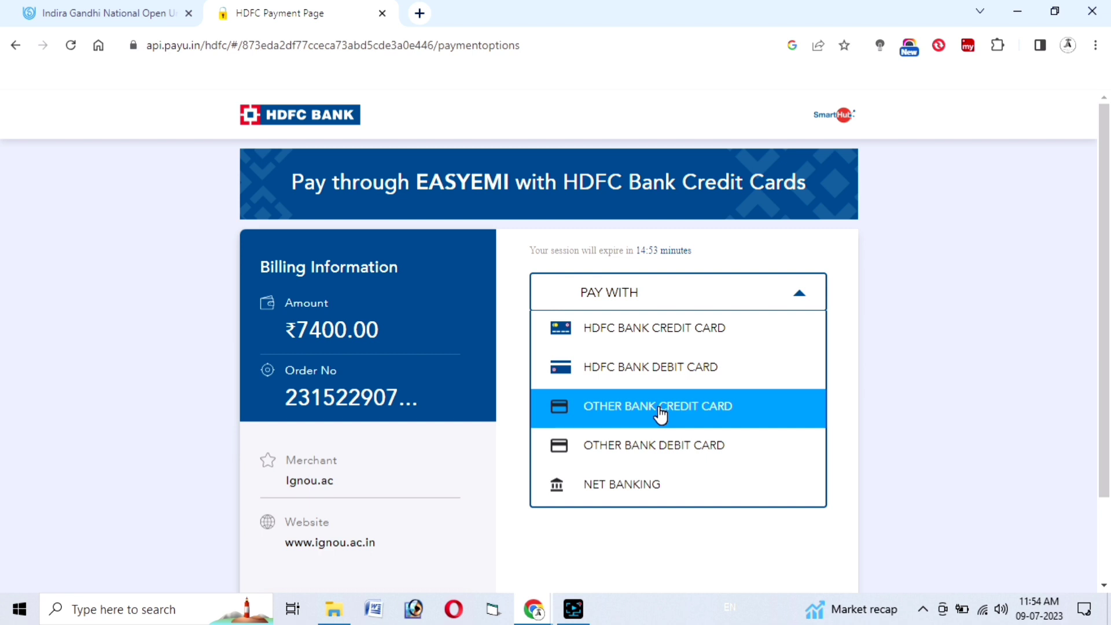
left_click(655, 445)
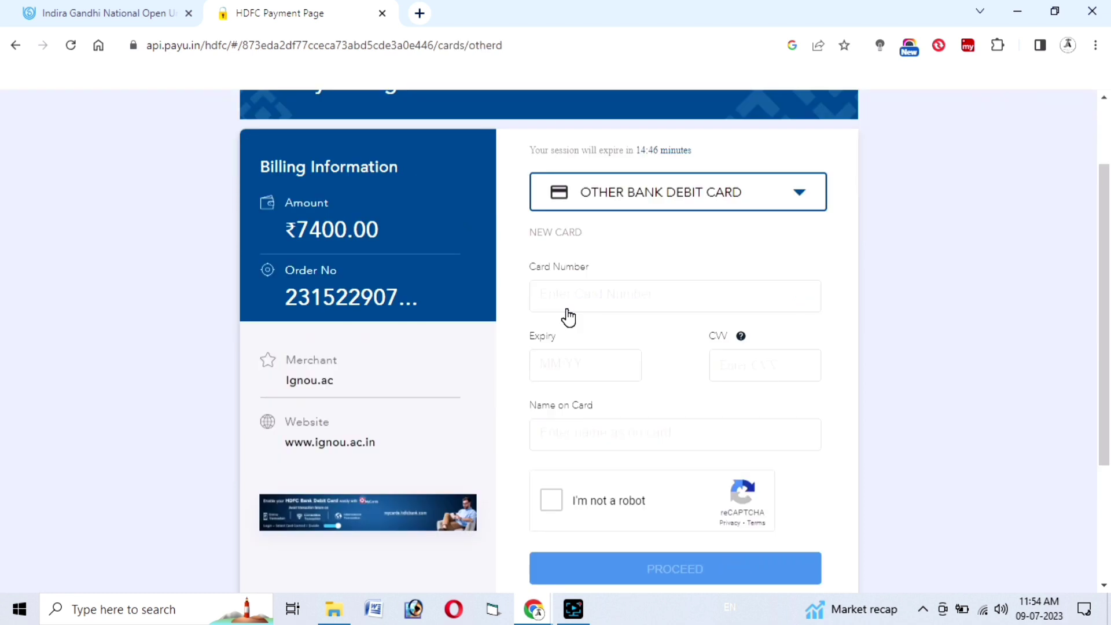
left_click(569, 317)
key("Tab")
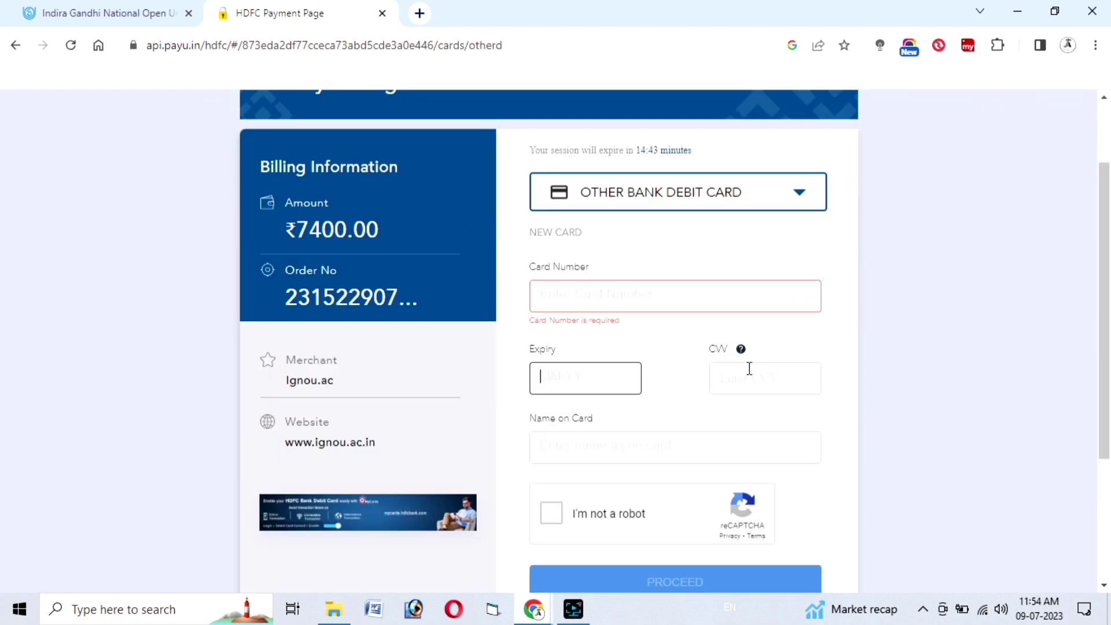
left_click(749, 369)
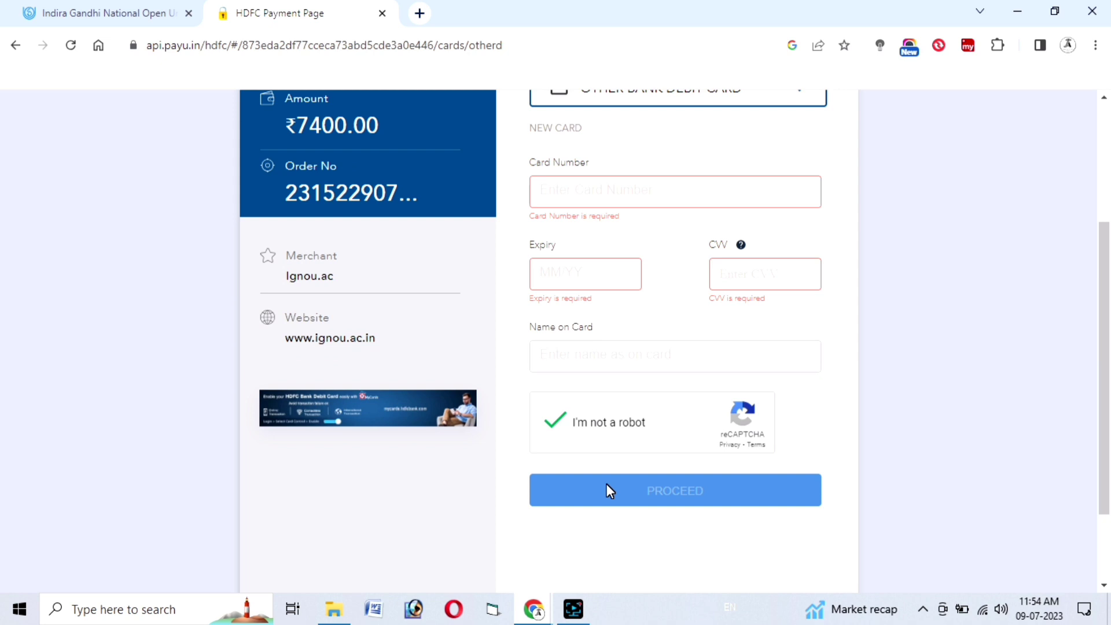
left_click_drag(1107, 322, 1110, 247)
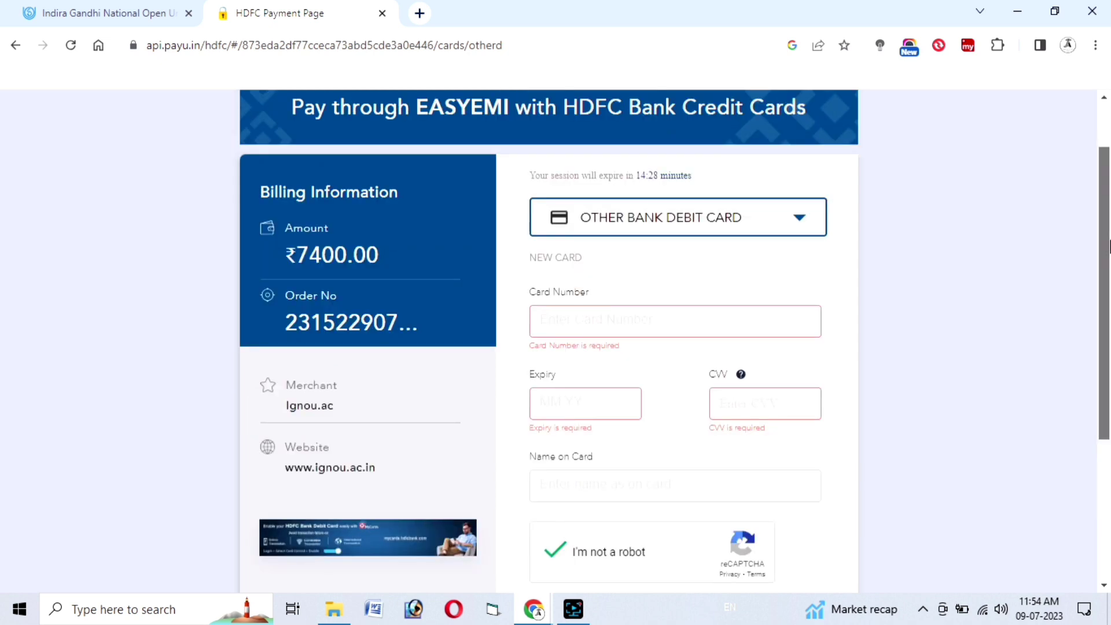